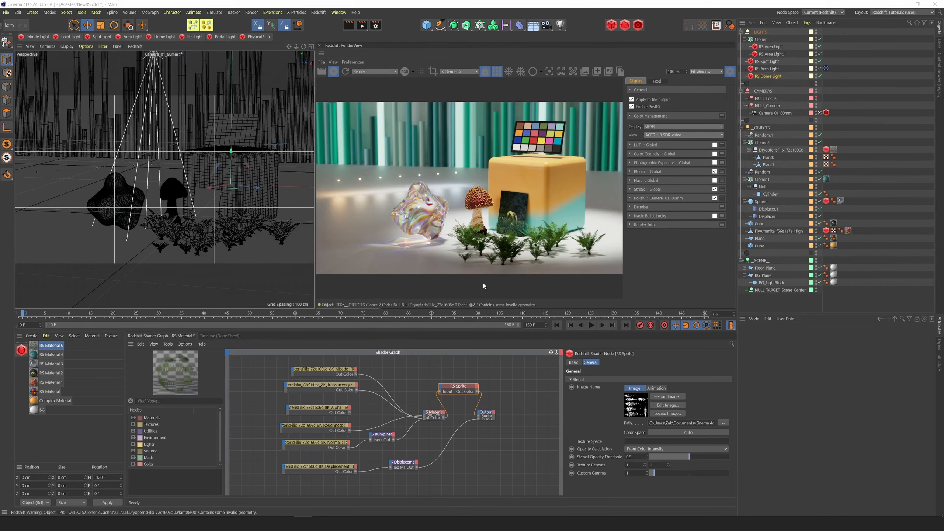
Step: Load config.ocio from the aces_1.2 folder as Redshift's OpenColorIO configuration in the render settings and check its available view transforms
{"action": "left_click", "coordinate": [375, 26]}
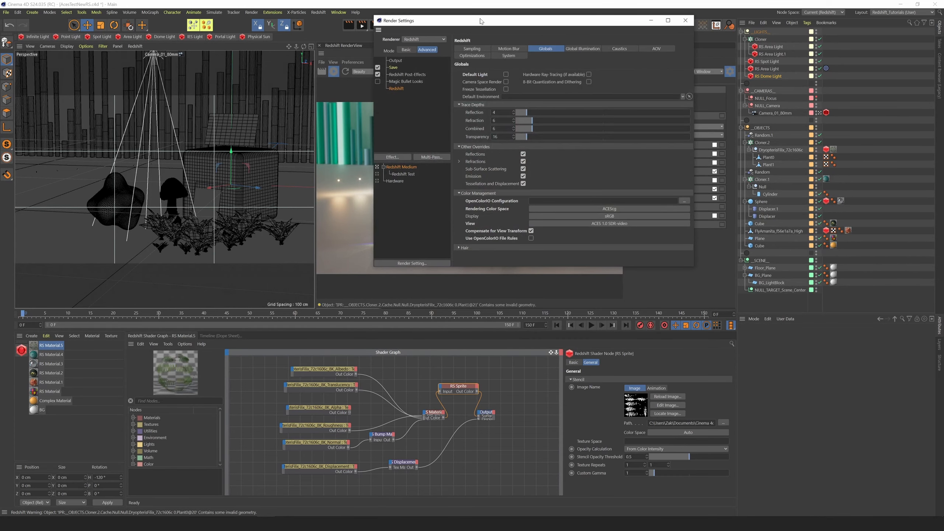
{"action": "left_click_drag", "start_coordinate": [375, 60], "coordinate": [372, 59]}
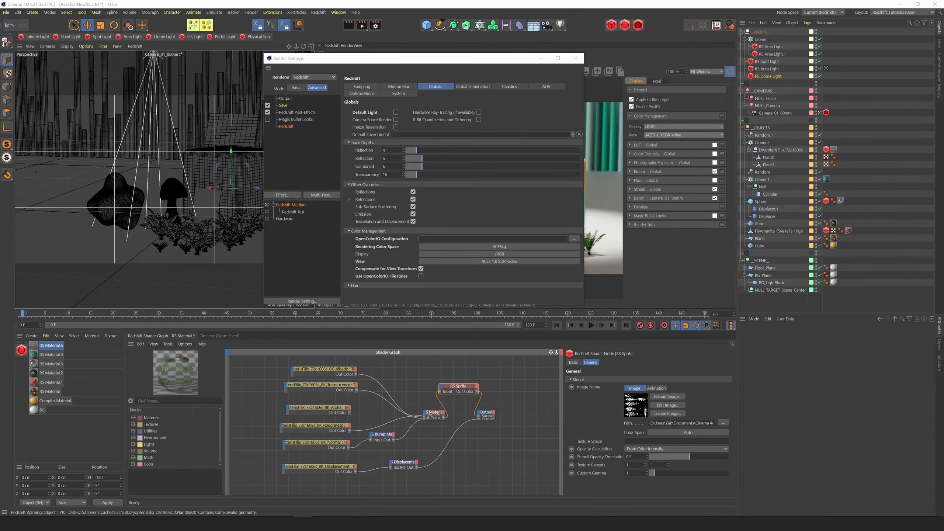
{"action": "left_click", "coordinate": [575, 239]}
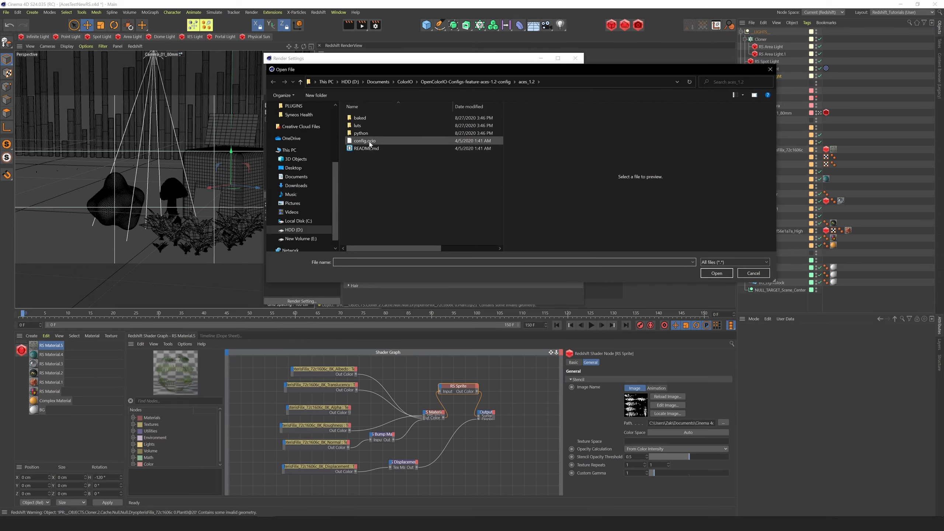
{"action": "left_click", "coordinate": [427, 141]}
{"action": "left_click", "coordinate": [716, 273]}
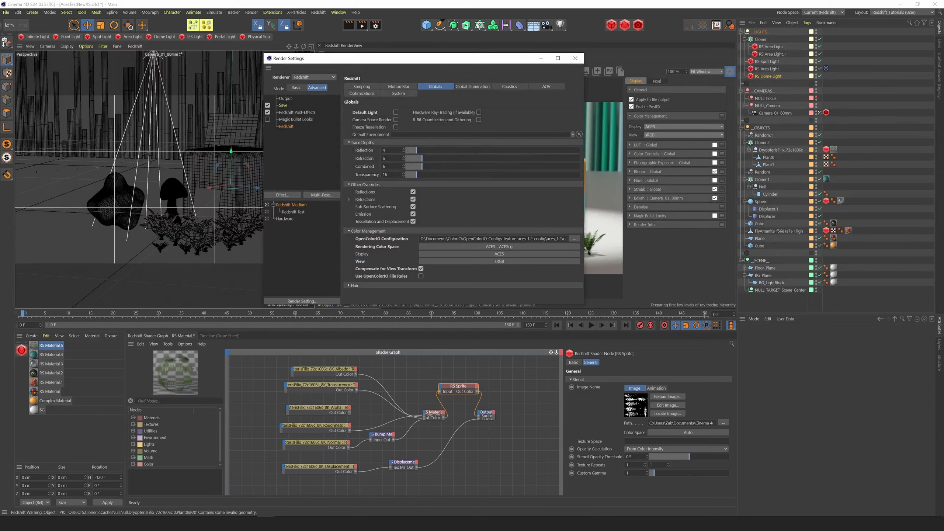
{"action": "left_click", "coordinate": [497, 262]}
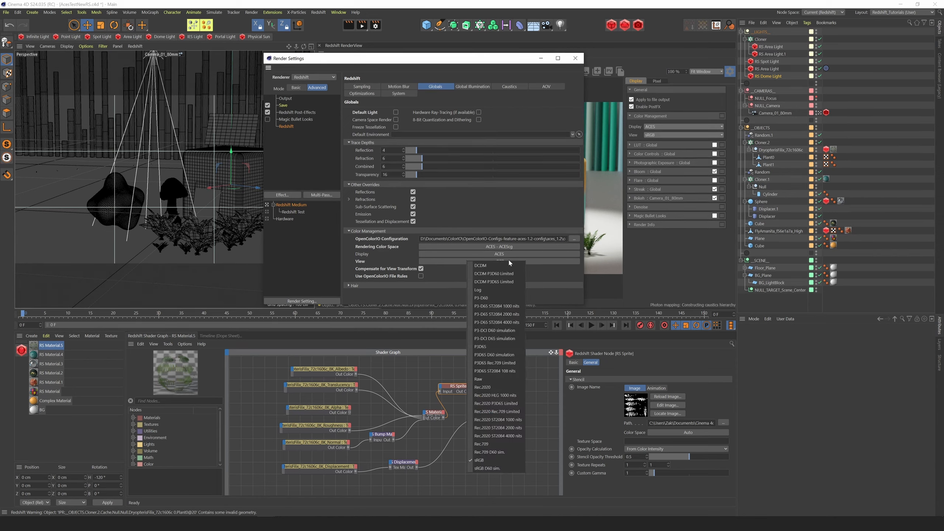
{"action": "left_click", "coordinate": [559, 233]}
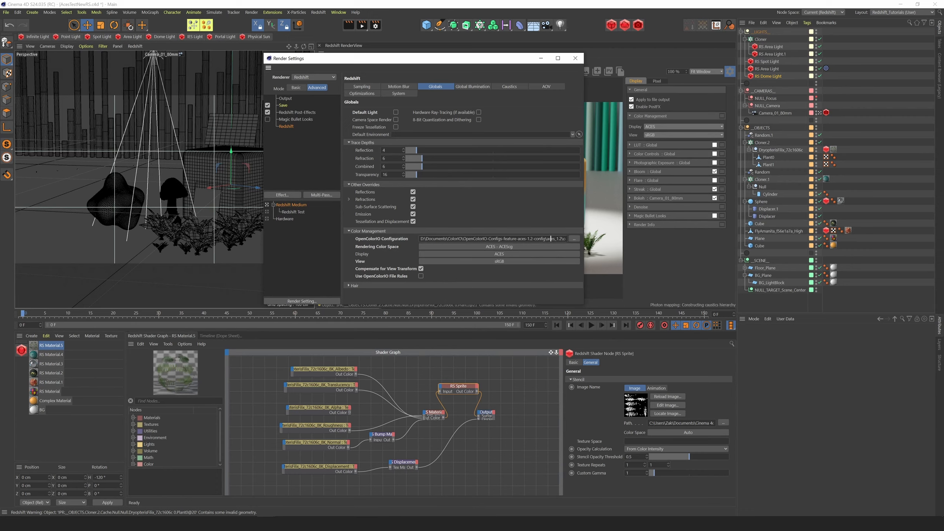
Step: Clear the custom OpenColorIO configuration path and check the view transforms offered by the default configuration
{"action": "left_click", "coordinate": [565, 239]}
{"action": "key", "text": "BackSpace"}
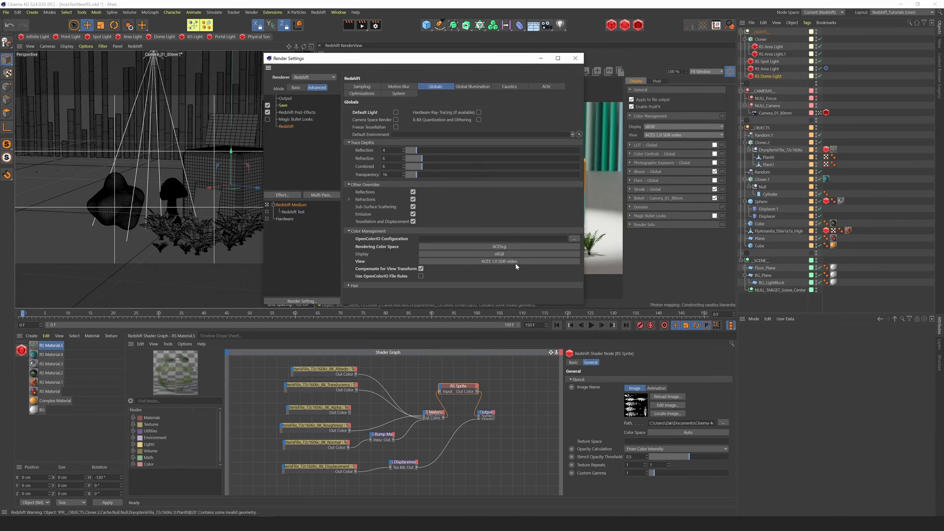
{"action": "left_click", "coordinate": [511, 262]}
{"action": "left_click", "coordinate": [537, 270]}
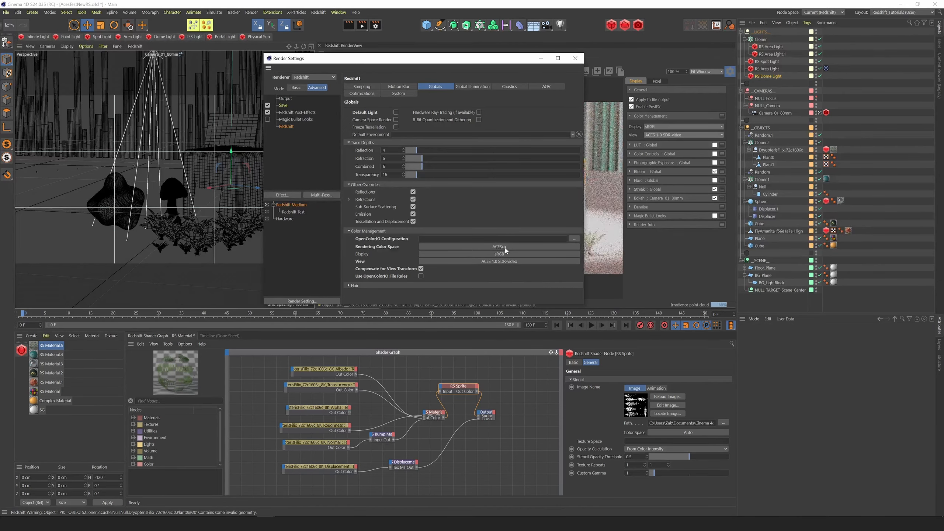
{"action": "left_click", "coordinate": [575, 59]}
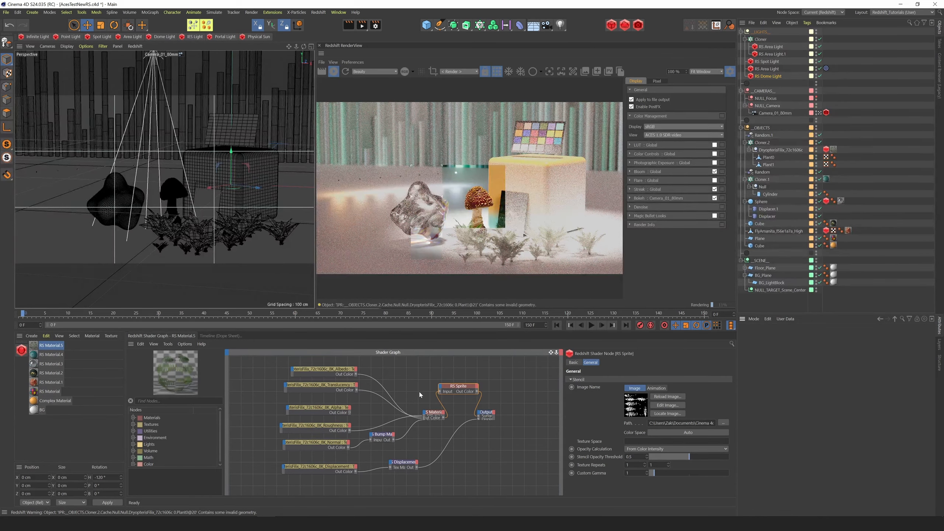
Step: With the interactive render paused, review the Redshift color management settings, and resume the render
{"action": "left_click", "coordinate": [335, 74]}
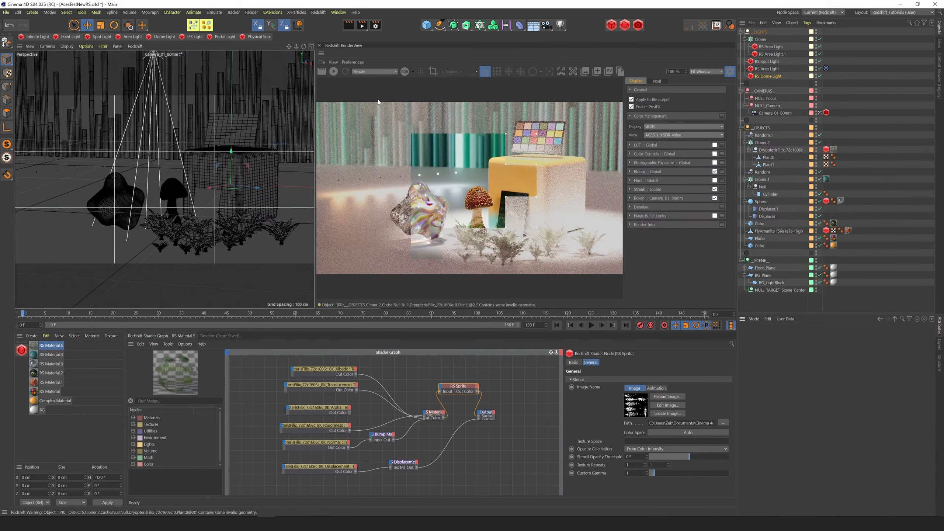
{"action": "left_click", "coordinate": [376, 25]}
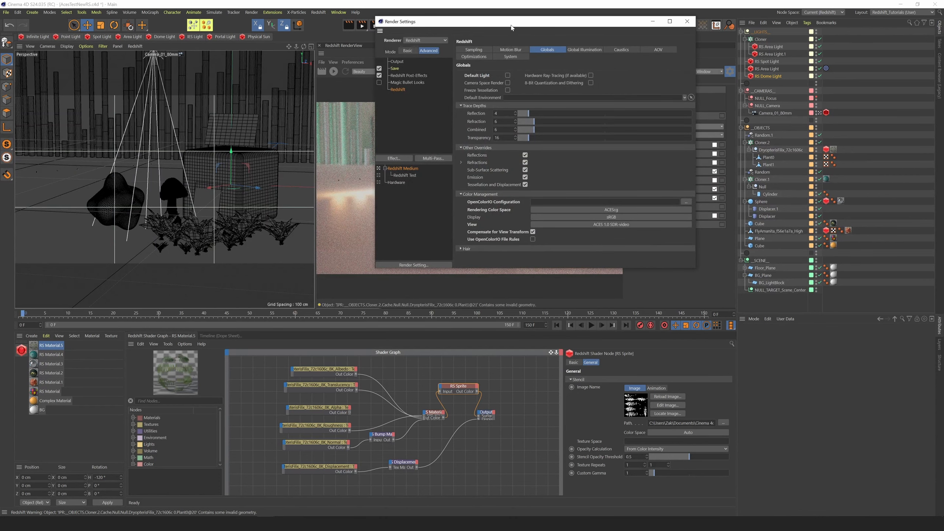
{"action": "left_click_drag", "start_coordinate": [511, 26], "coordinate": [385, 74]}
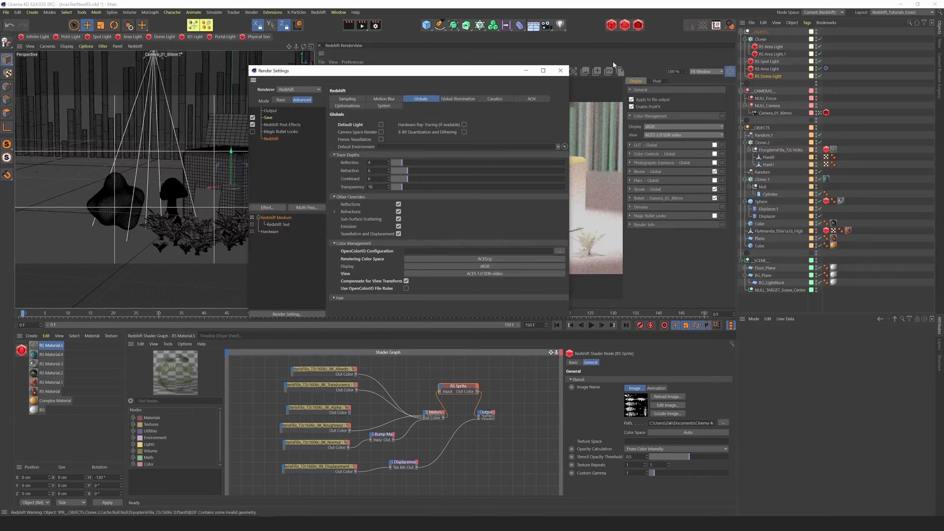
{"action": "left_click", "coordinate": [560, 70]}
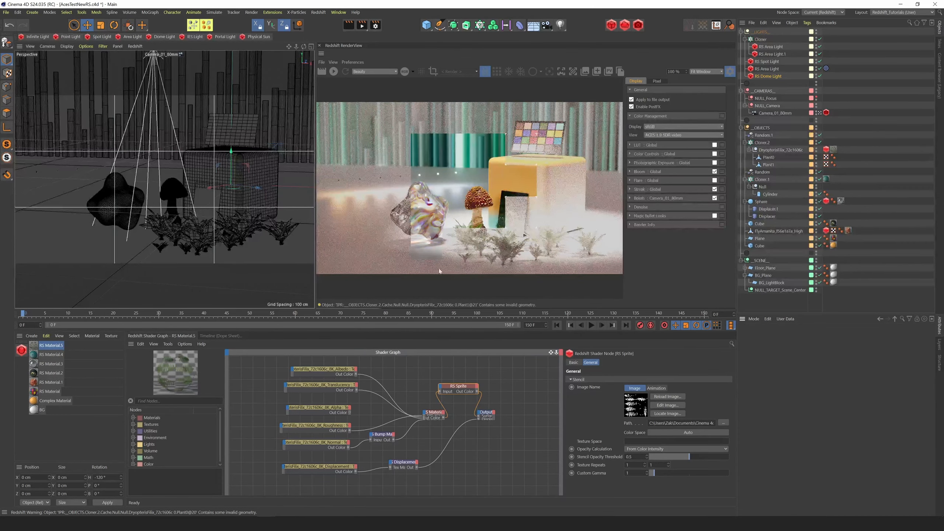
{"action": "left_click", "coordinate": [333, 72]}
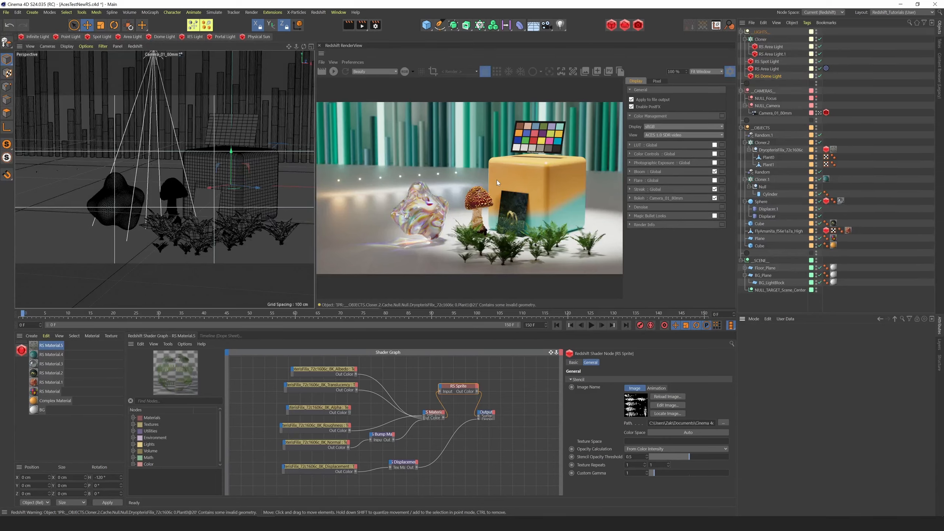
Step: Inspect the color temperature settings of the Cloner's two area lights and recheck the Redshift color management settings
{"action": "left_click", "coordinate": [771, 46]}
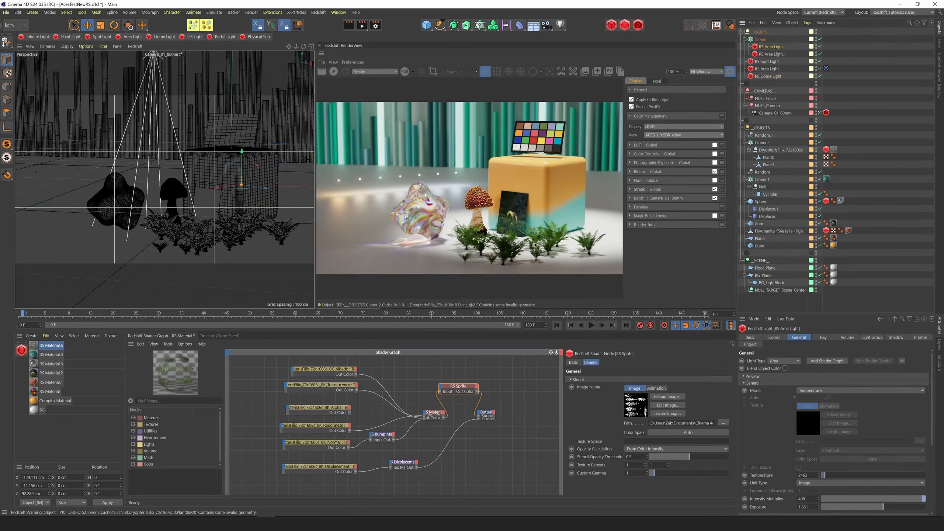
{"action": "left_click", "coordinate": [772, 54]}
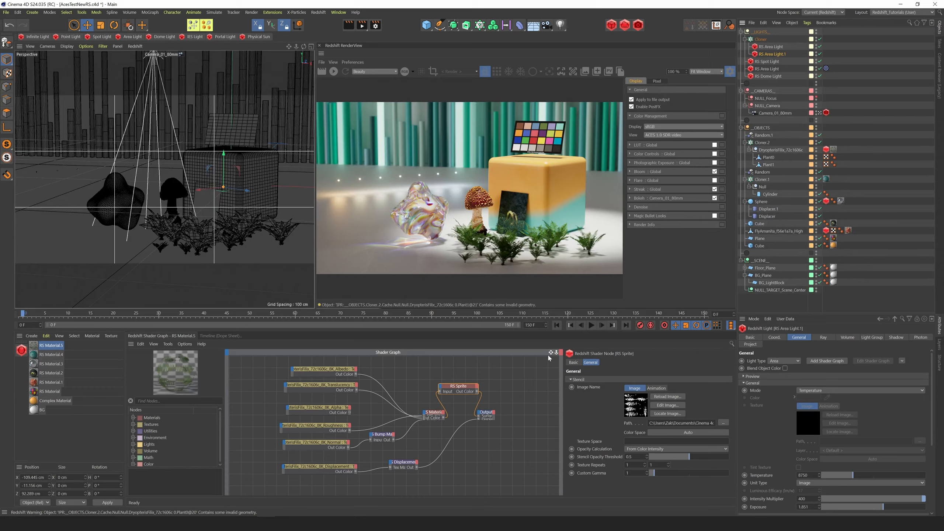
{"action": "left_click", "coordinate": [376, 25]}
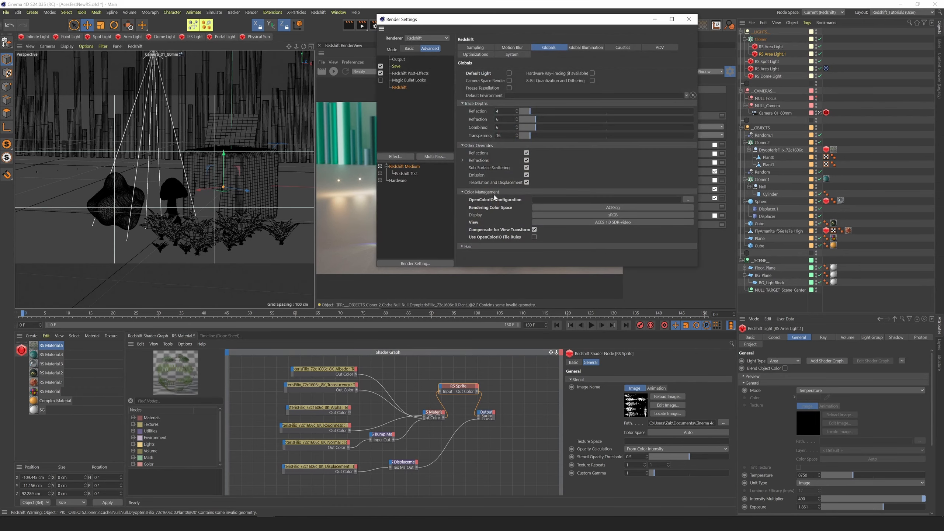
{"action": "left_click", "coordinate": [690, 18]}
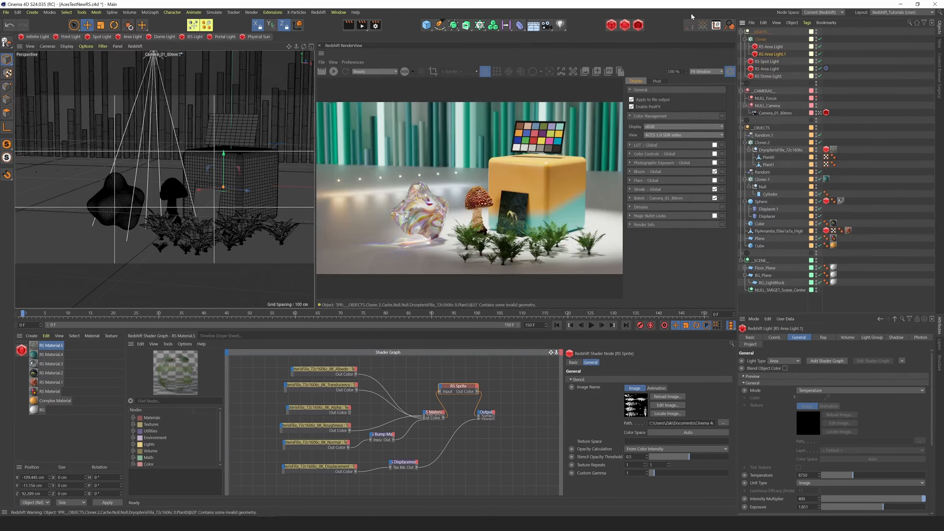
Step: Examine the Albedo texture's file path and color space options in the RS Material.1 shader graph
{"action": "left_click", "coordinate": [56, 383]}
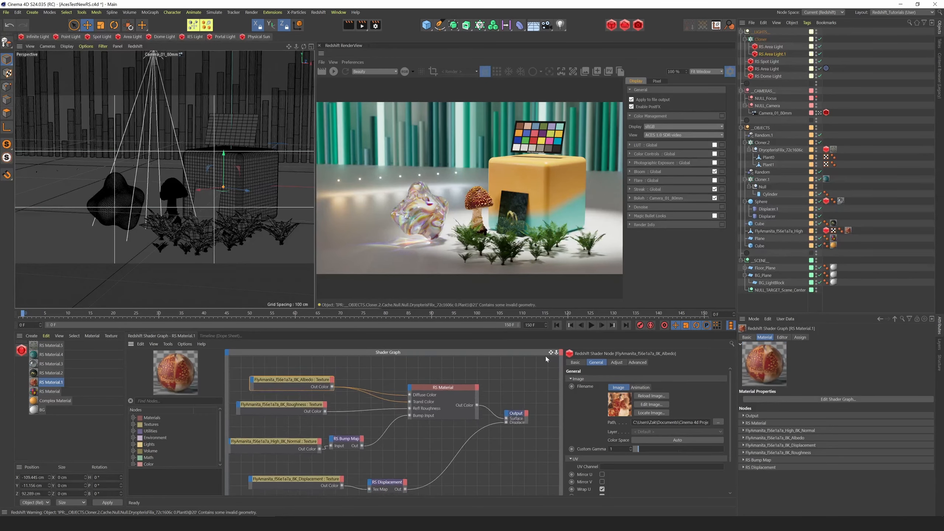
{"action": "left_click_drag", "start_coordinate": [305, 380], "coordinate": [309, 379]}
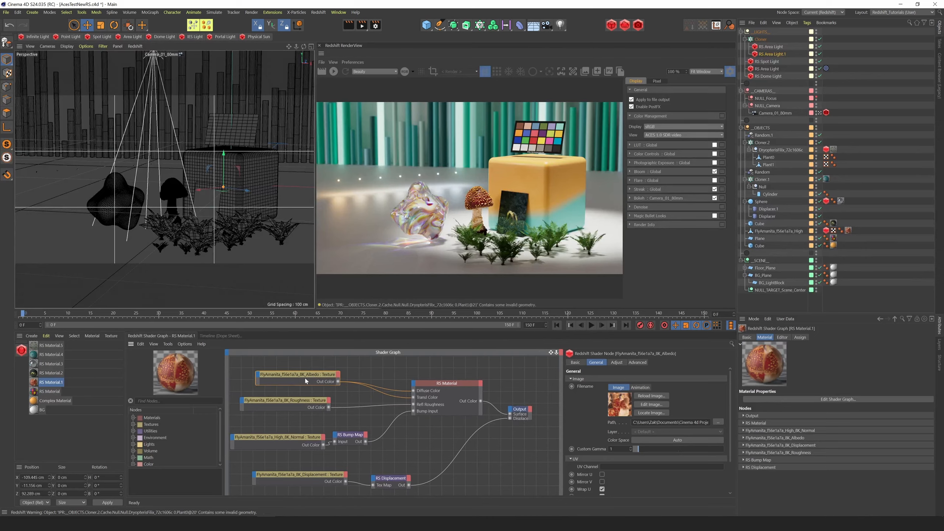
{"action": "left_click_drag", "start_coordinate": [321, 383], "coordinate": [320, 381]}
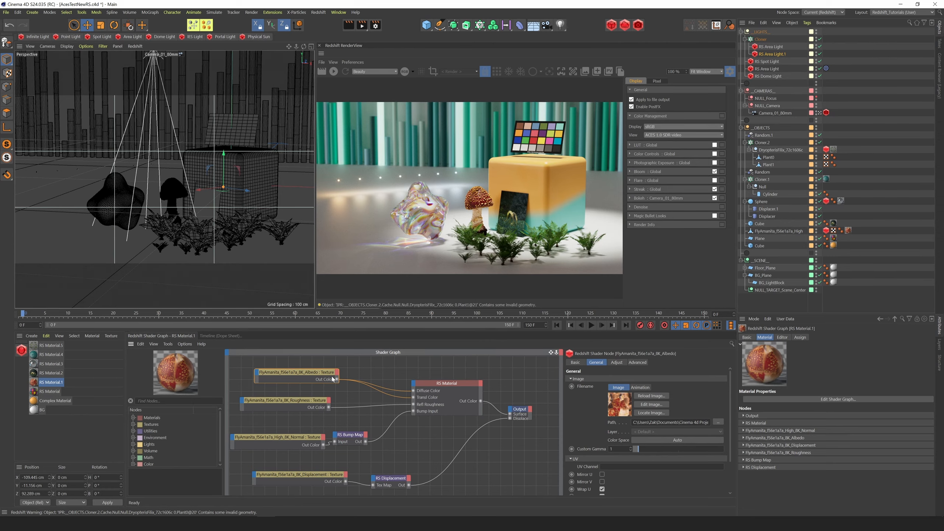
{"action": "left_click", "coordinate": [694, 423]}
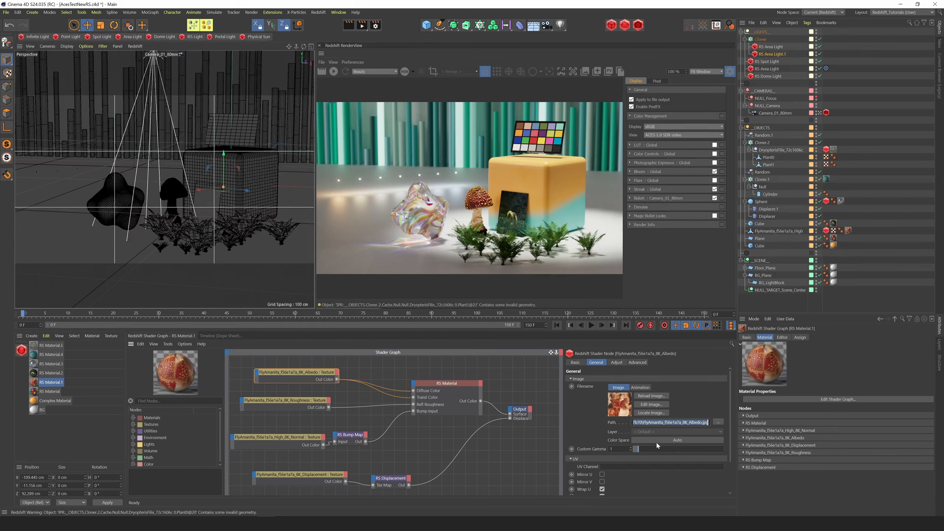
{"action": "left_click", "coordinate": [677, 443]}
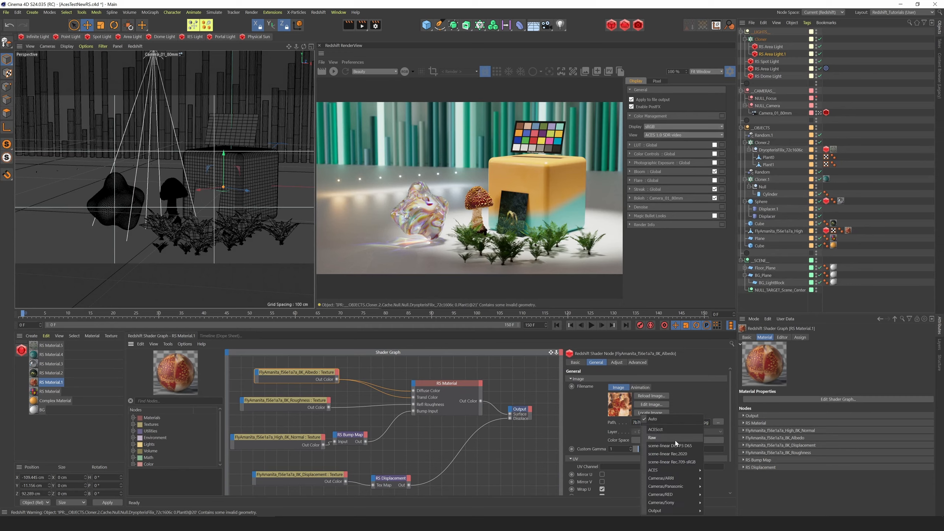
{"action": "left_click", "coordinate": [587, 423]}
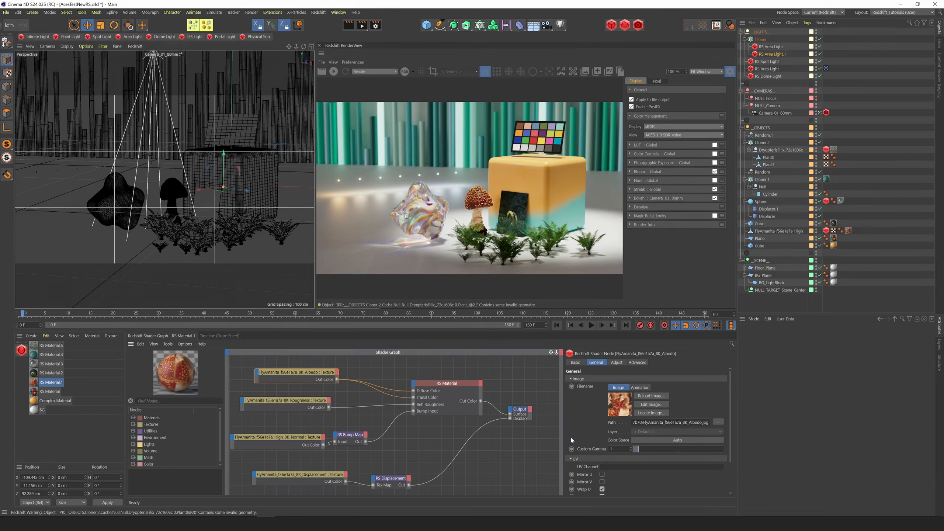
Step: Set the Albedo texture's color space to the sRGB output option
{"action": "left_click", "coordinate": [664, 441]}
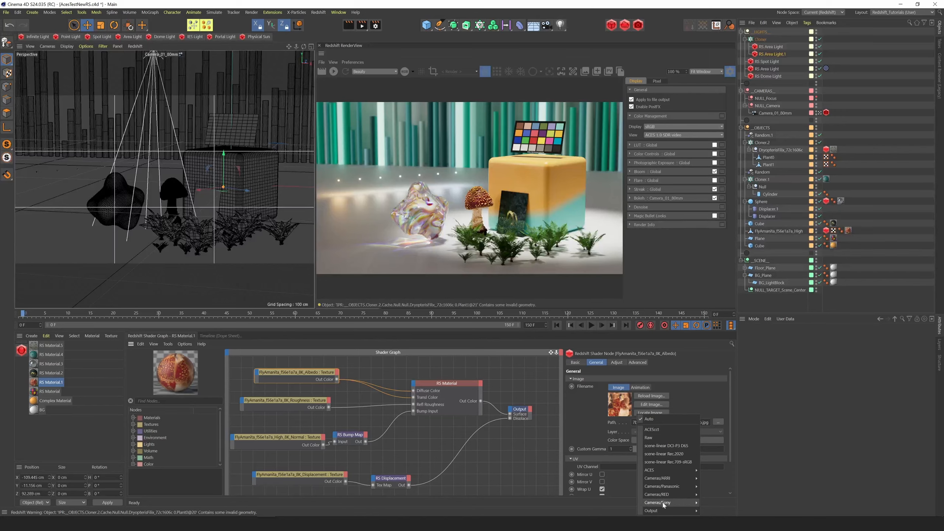
{"action": "mouse_move", "coordinate": [663, 503]}
{"action": "mouse_move", "coordinate": [655, 511]}
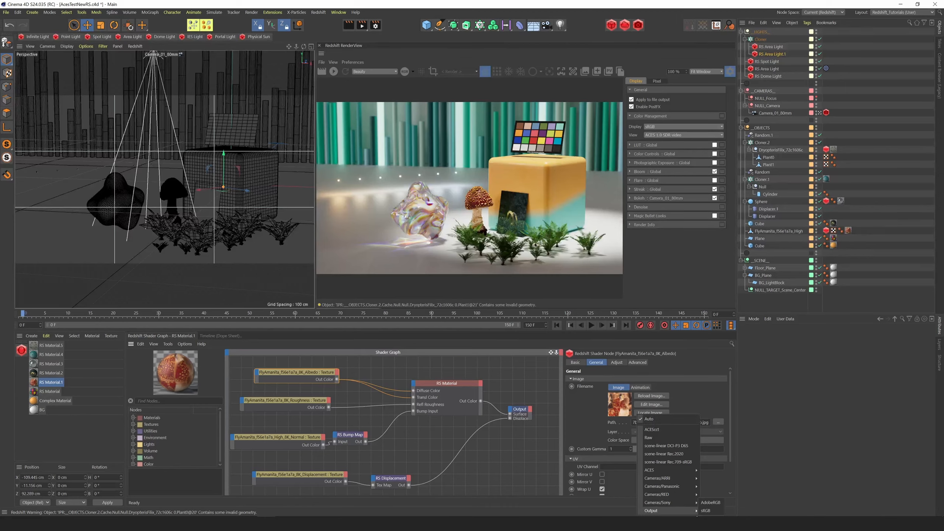
{"action": "left_click", "coordinate": [708, 511]}
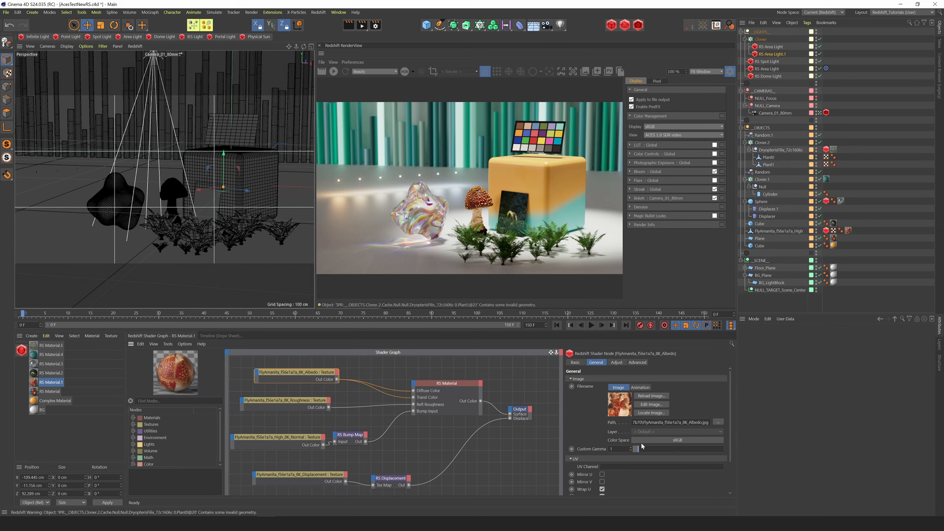
Step: Look through the other color space options for the Albedo texture and set its color space to Auto
{"action": "left_click", "coordinate": [682, 445]}
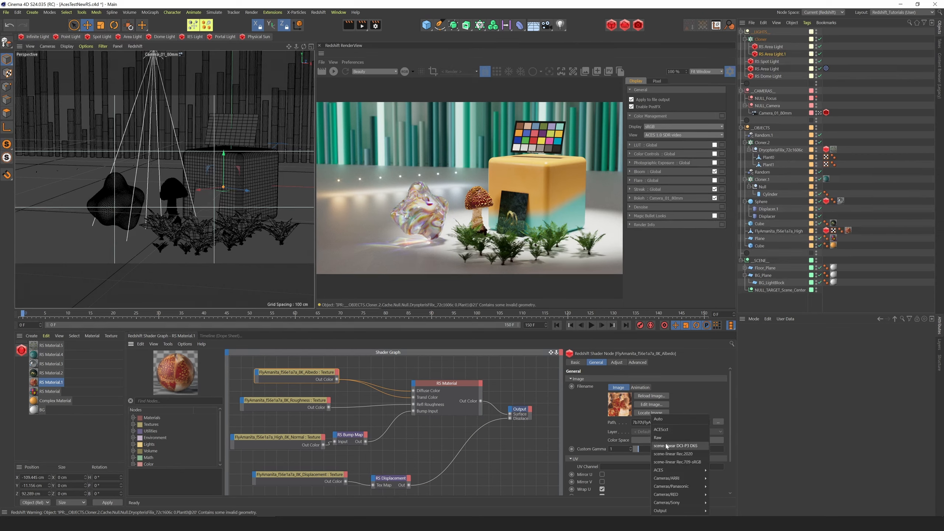
{"action": "mouse_move", "coordinate": [665, 512]}
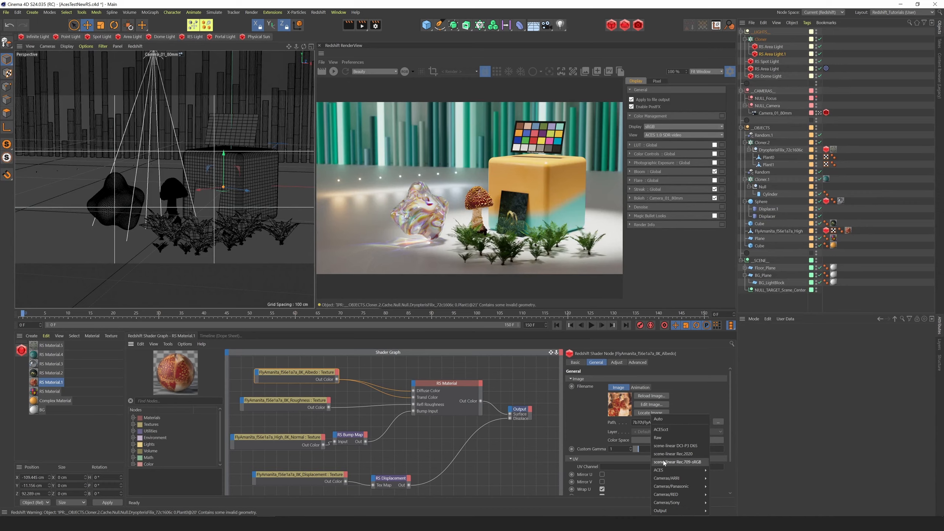
{"action": "mouse_move", "coordinate": [667, 483]}
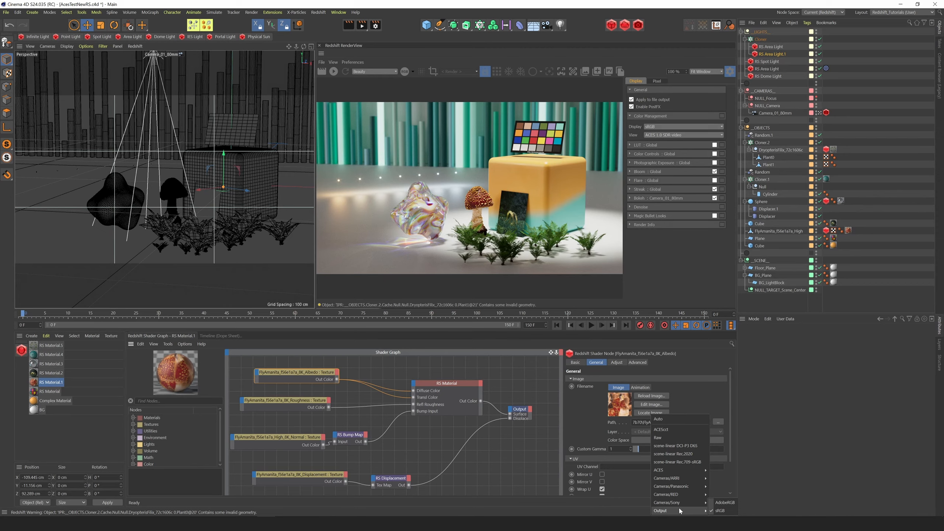
{"action": "left_click", "coordinate": [720, 511]}
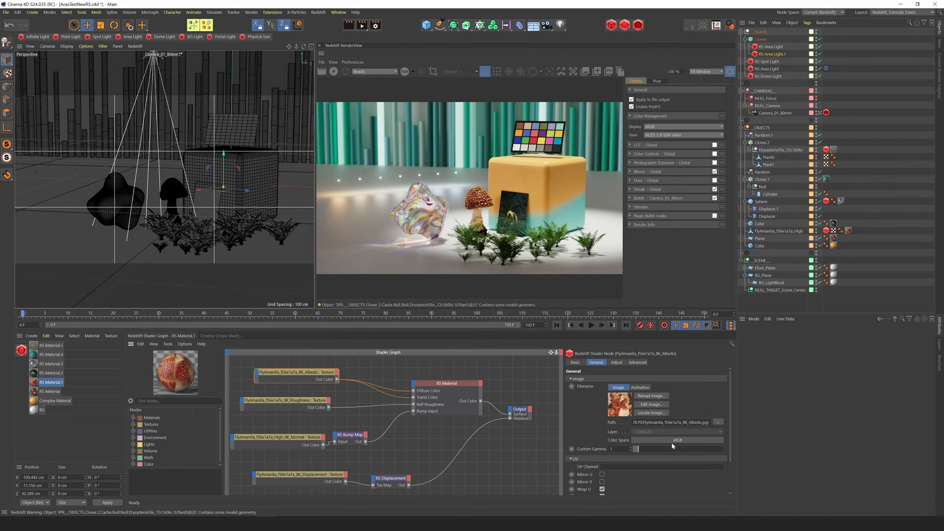
{"action": "left_click", "coordinate": [678, 441]}
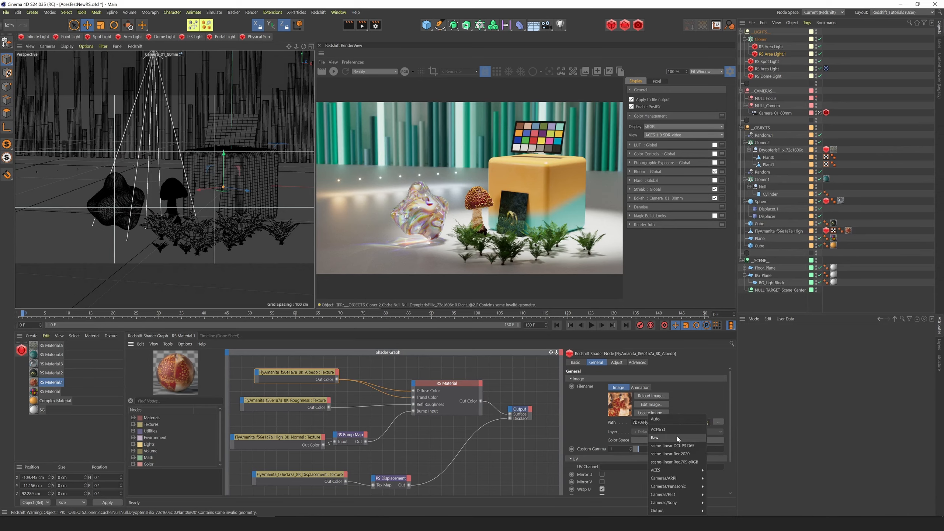
{"action": "left_click", "coordinate": [656, 419]}
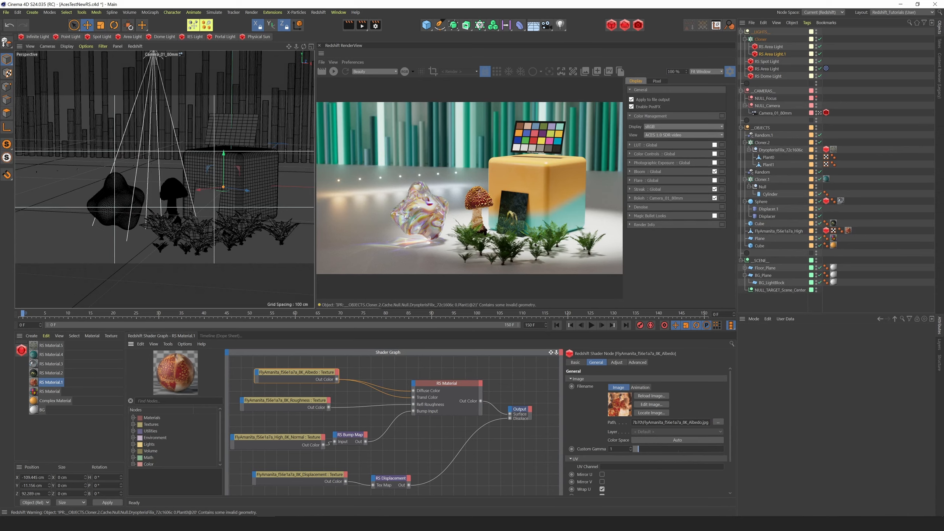
Step: Set the Roughness, Normal and Displacement textures of RS Material.1 to the Raw color space and the Albedo texture to sRGB
{"action": "left_click", "coordinate": [296, 397]}
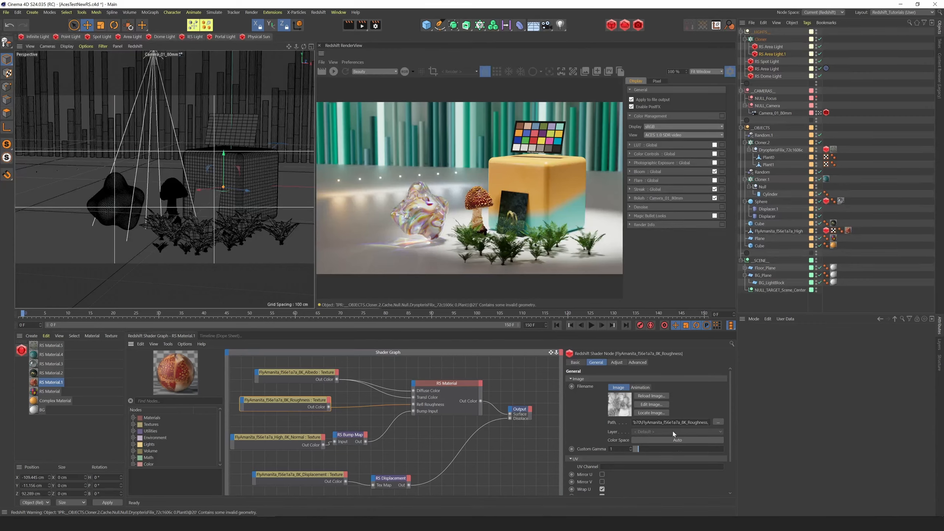
{"action": "left_click", "coordinate": [669, 442]}
{"action": "left_click", "coordinate": [657, 444]}
{"action": "left_click", "coordinate": [322, 447]}
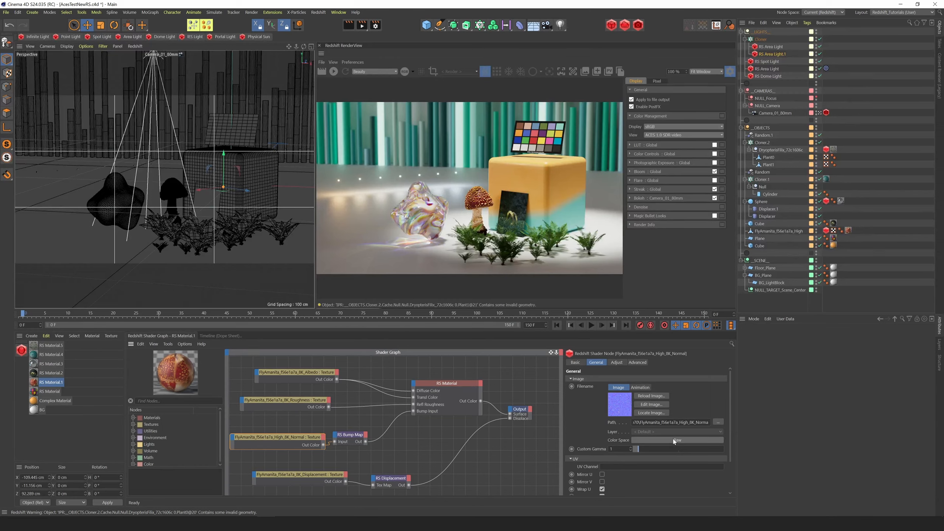
{"action": "left_click", "coordinate": [657, 440]}
{"action": "left_click", "coordinate": [656, 447]}
{"action": "left_click", "coordinate": [291, 472]}
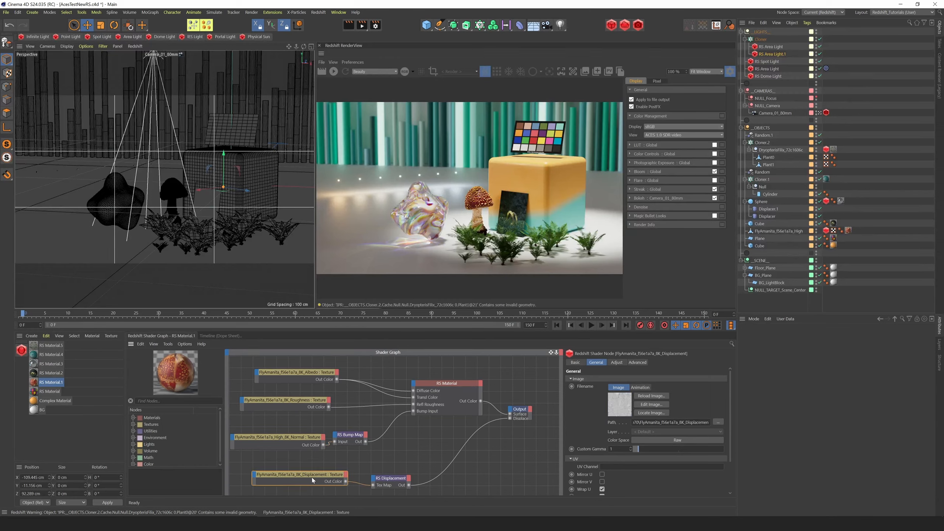
{"action": "left_click", "coordinate": [423, 447]}
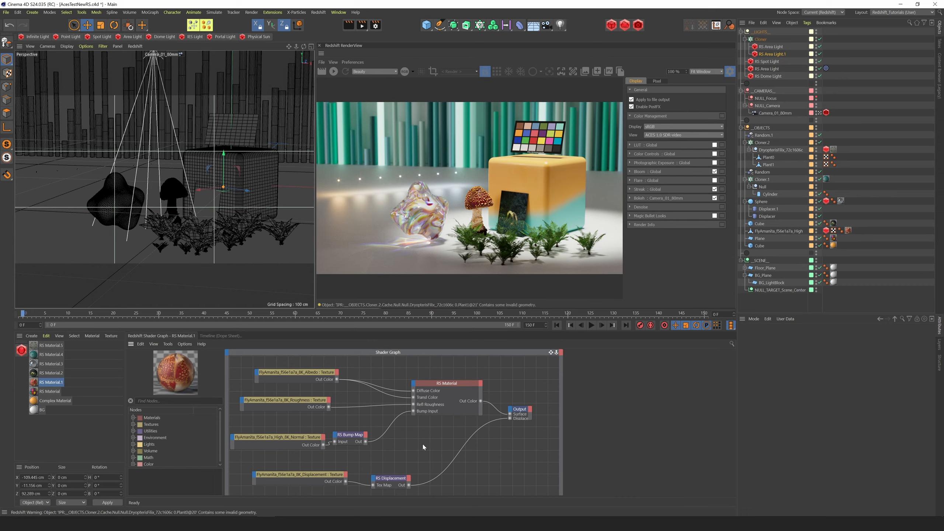
{"action": "left_click", "coordinate": [294, 372]}
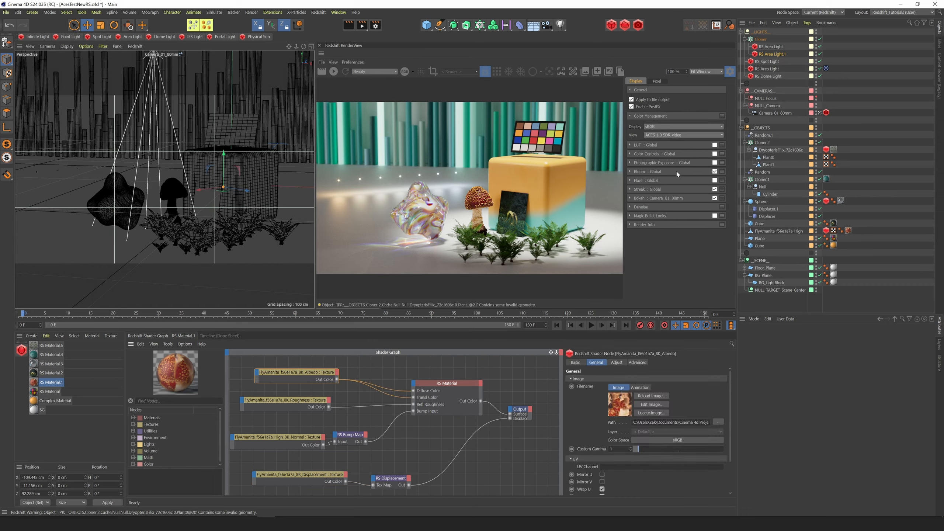
Step: Set the color space of the RS Dome Light's machine_shop_01_8k.hdr map to scene-linear Rec.709-sRGB
{"action": "left_click", "coordinate": [762, 77]}
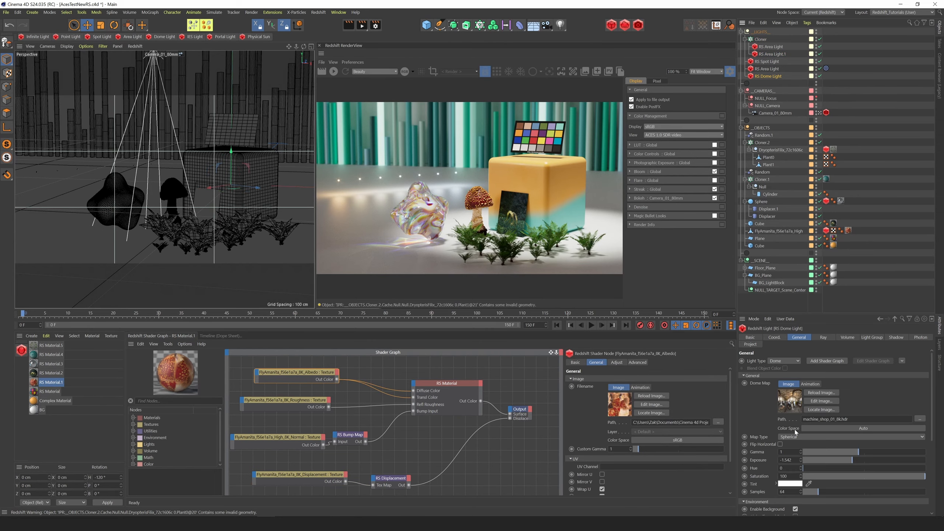
{"action": "left_click", "coordinate": [838, 428]}
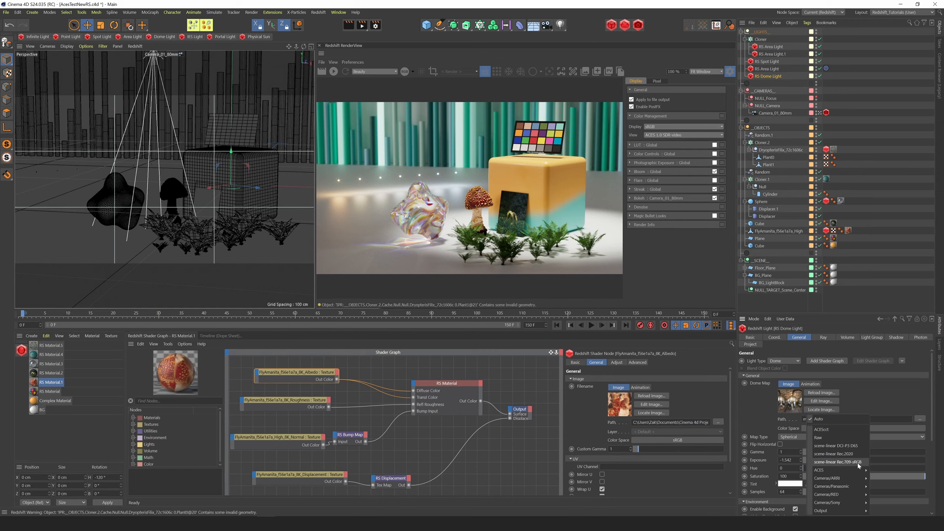
{"action": "left_click", "coordinate": [845, 462]}
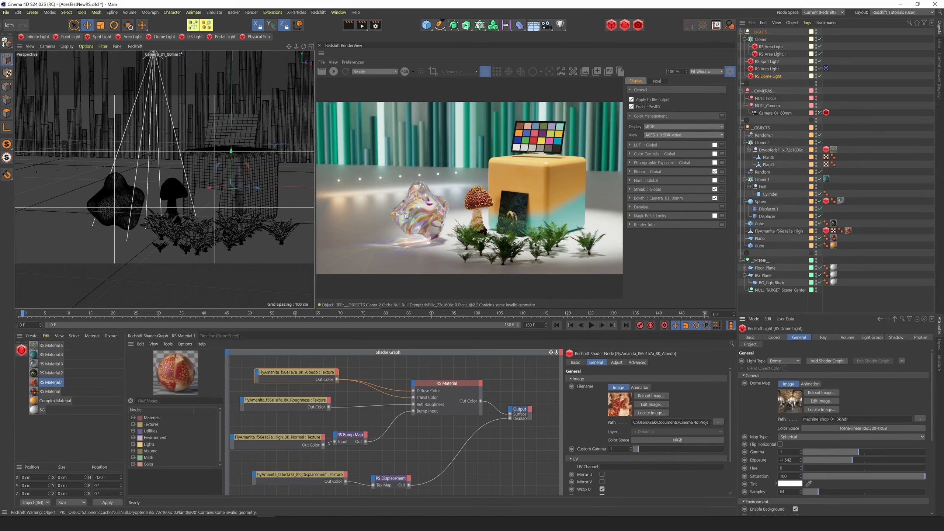
{"action": "left_click", "coordinate": [852, 429]}
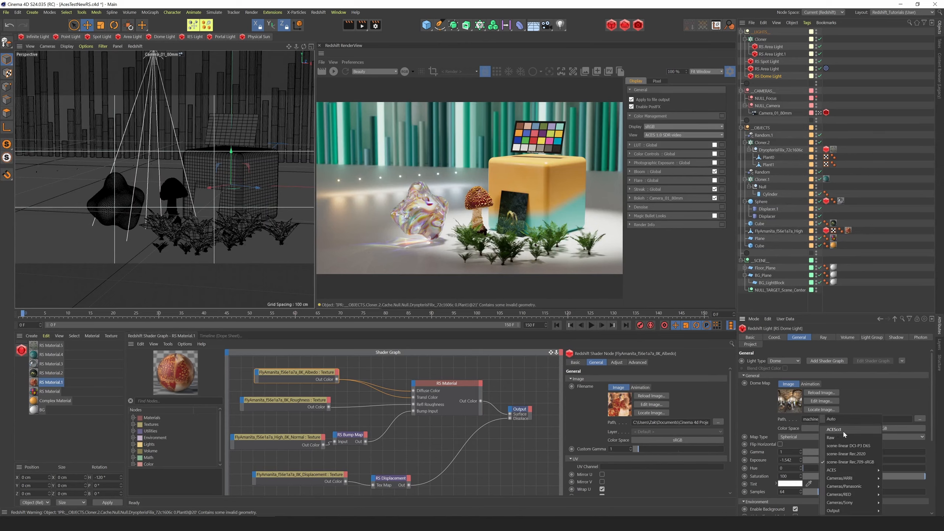
{"action": "mouse_move", "coordinate": [837, 471]}
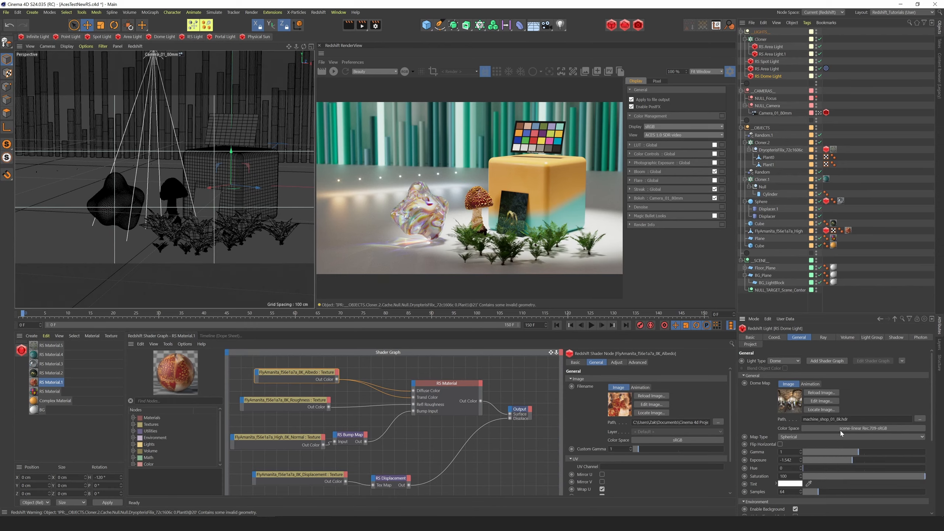
{"action": "left_click", "coordinate": [838, 430]}
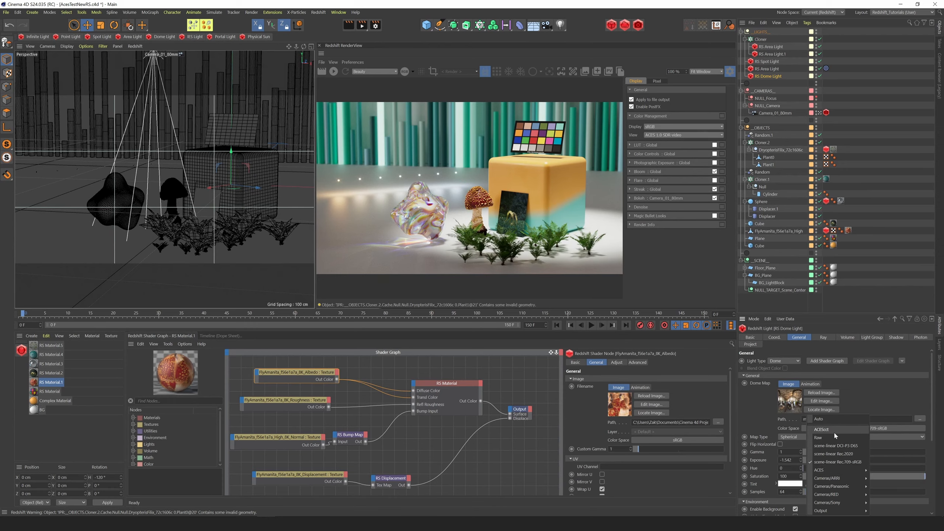
{"action": "left_click", "coordinate": [849, 462]}
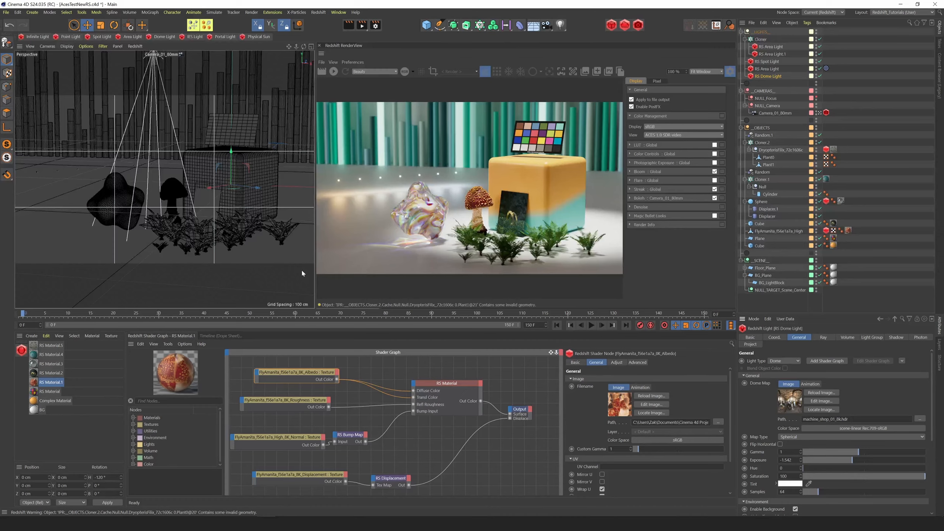
Step: Add a plane object to the scene and set its orientation to -Z
{"action": "left_click", "coordinate": [430, 27]}
{"action": "left_click", "coordinate": [489, 49]}
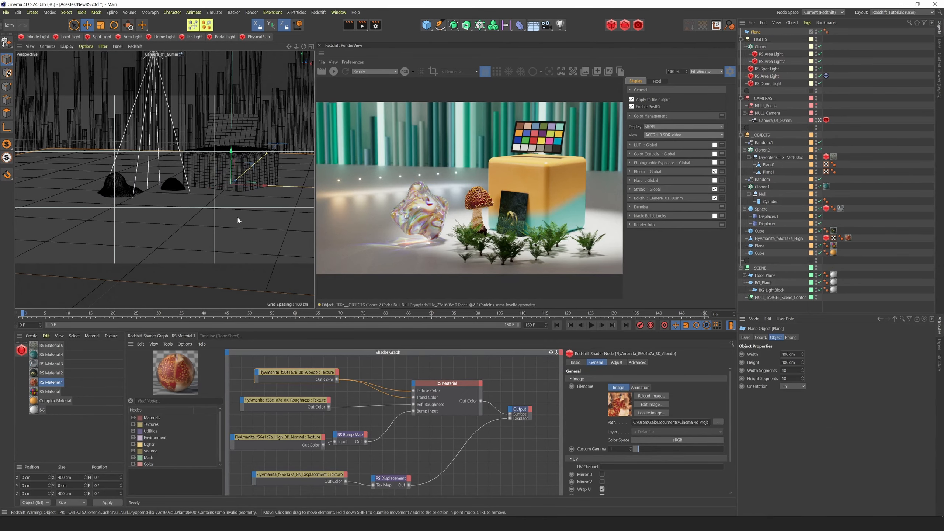
{"action": "left_click", "coordinate": [792, 386]}
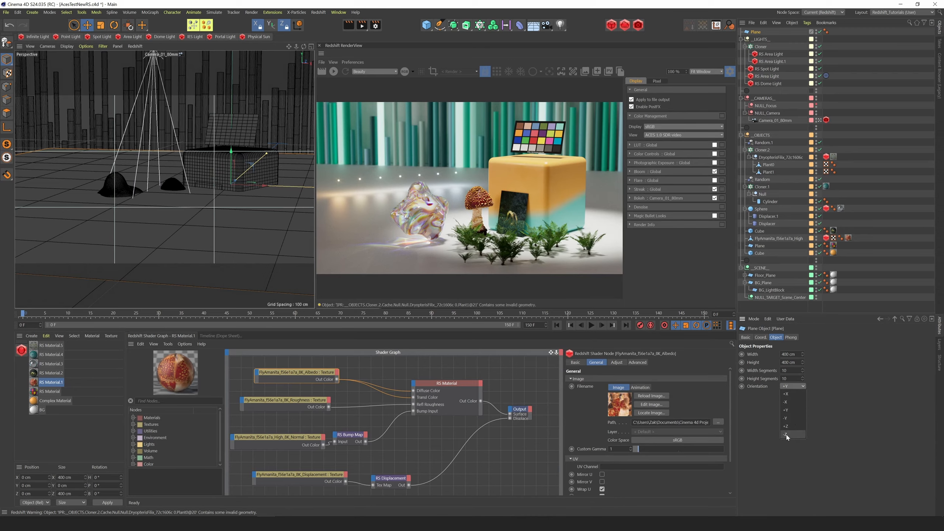
{"action": "left_click", "coordinate": [787, 434]}
Step: Scale the new plane down to about 36.7 by 32.5 cm and place it, rotated, near the front of the cube
{"action": "key", "text": "r"}
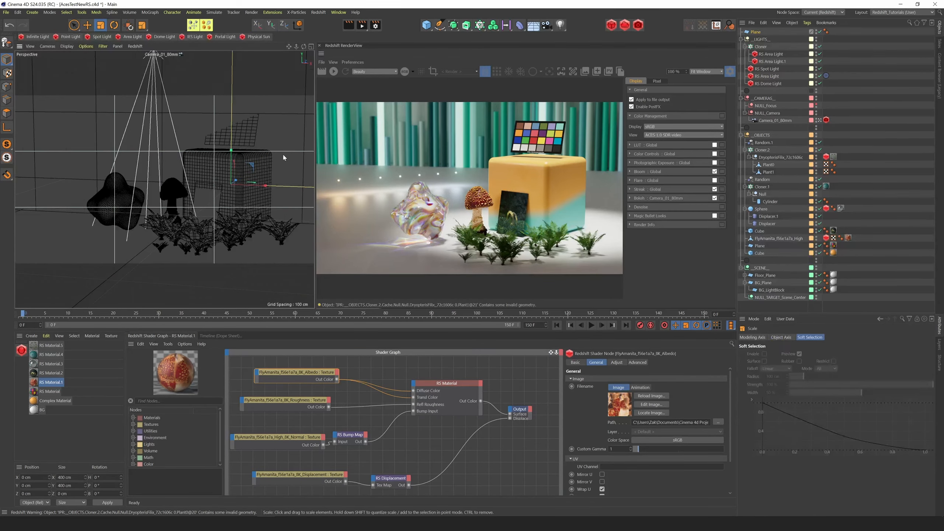
{"action": "left_click_drag", "start_coordinate": [232, 188], "coordinate": [267, 189]}
{"action": "middle_click", "coordinate": [267, 189]}
{"action": "left_click_drag", "start_coordinate": [113, 226], "coordinate": [117, 235]}
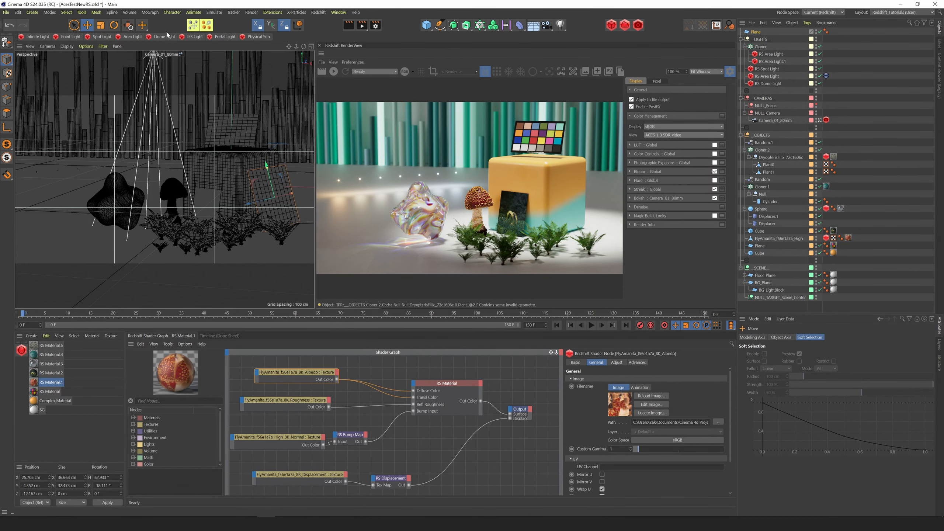
Step: Create a new Redshift material and add the 2015_Iceland-00012 image to its shader graph as a texture node
{"action": "left_click", "coordinate": [21, 350]}
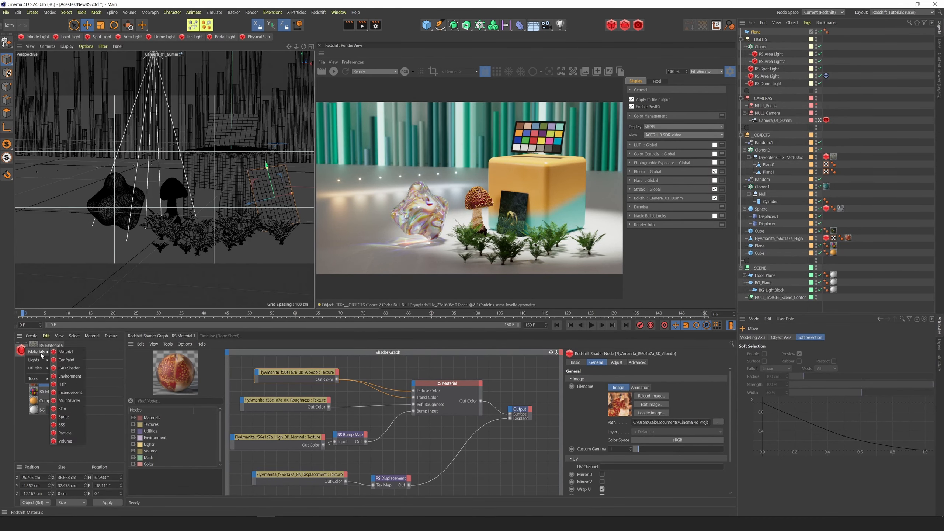
{"action": "left_click", "coordinate": [65, 352]}
{"action": "key", "text": "ctrl+a"}
{"action": "key", "text": "h"}
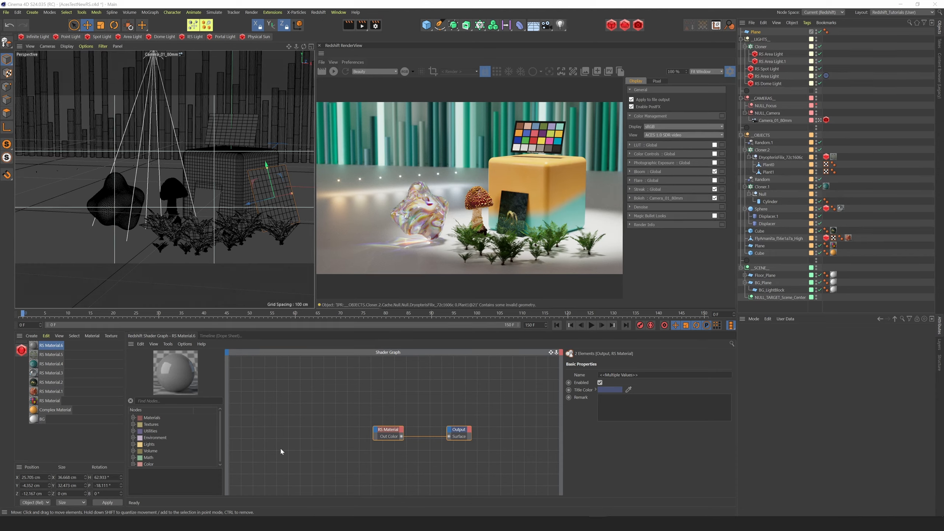
{"action": "left_click", "coordinate": [524, 297]}
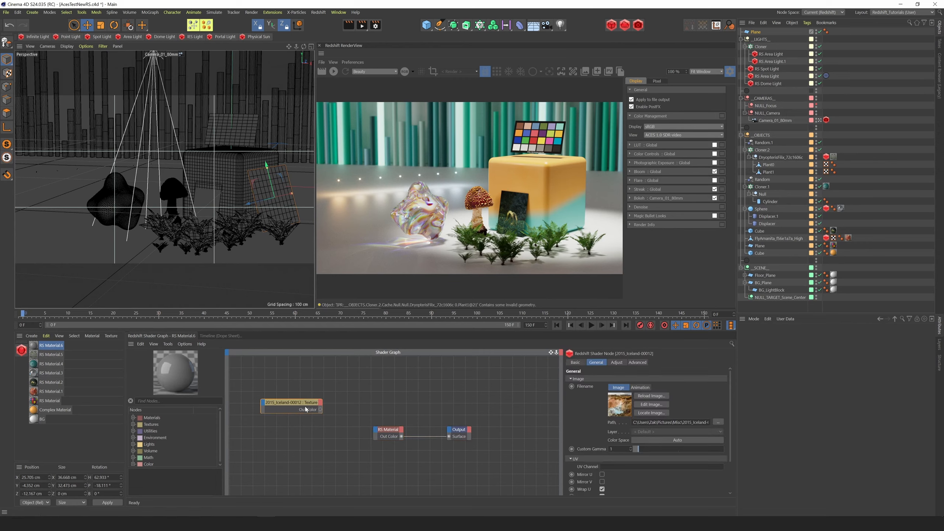
{"action": "left_click_drag", "start_coordinate": [297, 405], "coordinate": [299, 415]}
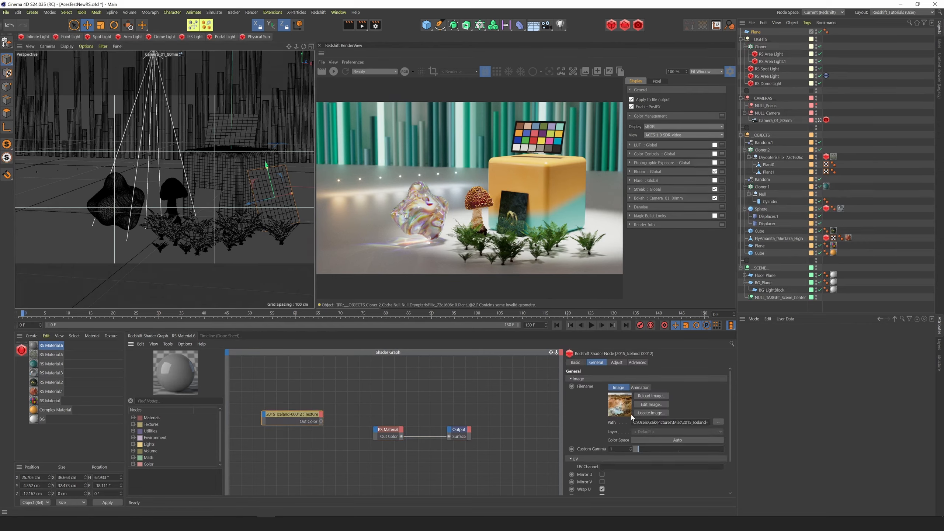
Step: Set the Iceland texture's color space to the sRGB output option and connect its color output to the RS Material node
{"action": "left_click", "coordinate": [667, 441]}
{"action": "mouse_move", "coordinate": [641, 511]}
{"action": "left_click", "coordinate": [694, 511]}
{"action": "left_click_drag", "start_coordinate": [289, 420], "coordinate": [375, 431]}
{"action": "key", "text": "Escape"}
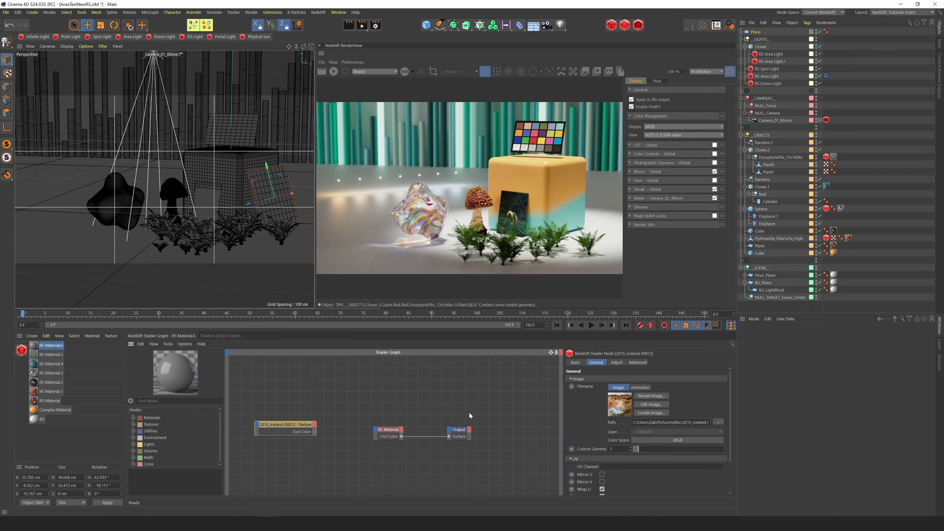
{"action": "left_click_drag", "start_coordinate": [316, 433], "coordinate": [375, 436]}
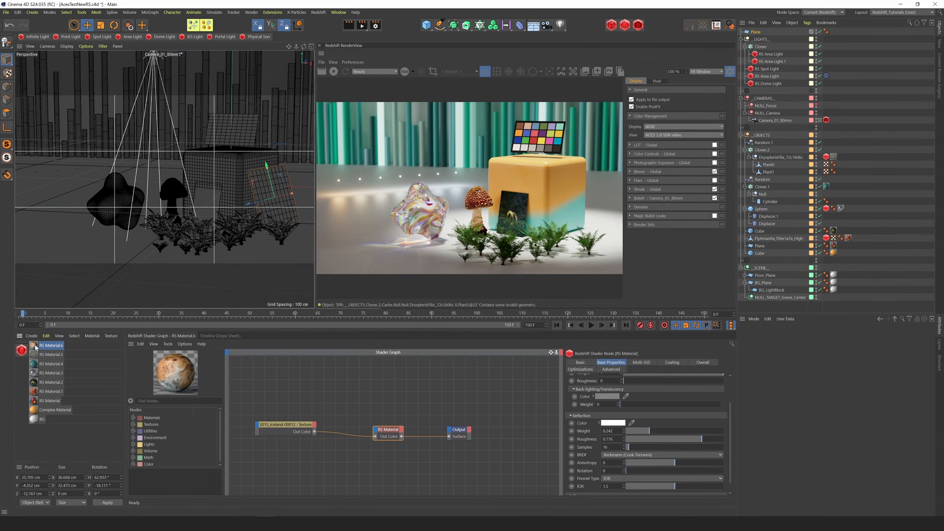
Step: Apply the Iceland material to the plane, stand it on the cube beside the color chart, and compare the render with the original photo
{"action": "left_click_drag", "start_coordinate": [301, 191], "coordinate": [278, 185]}
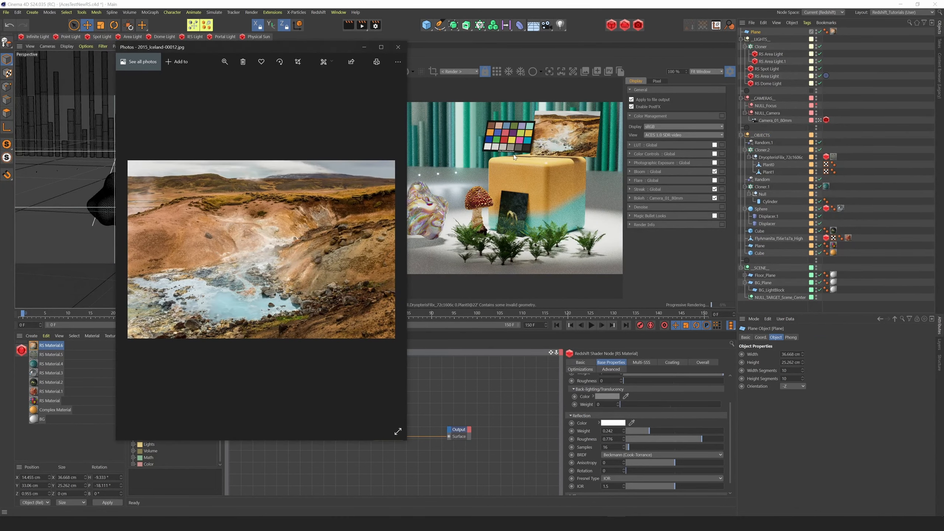
{"action": "left_click", "coordinate": [397, 47]}
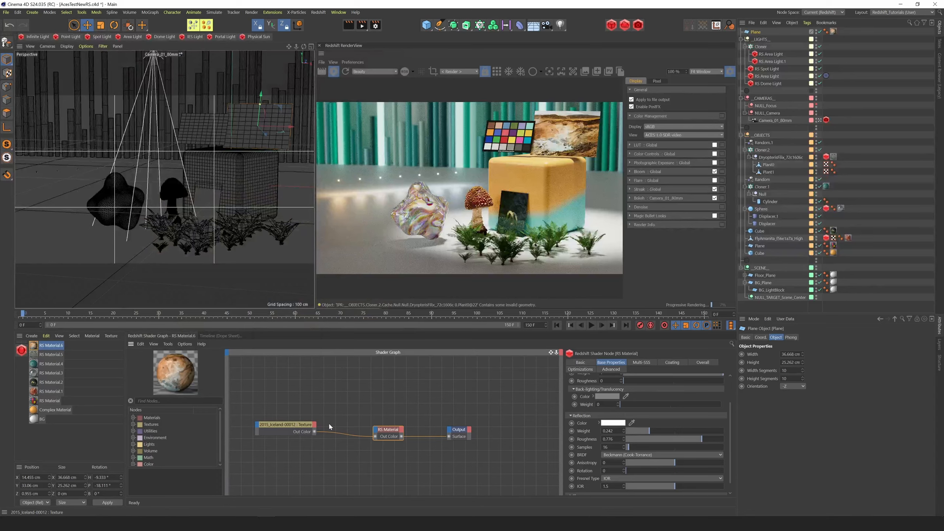
Step: Examine the color space of the Iceland texture and of the color checker texture in RS Material
{"action": "left_click", "coordinate": [308, 425]}
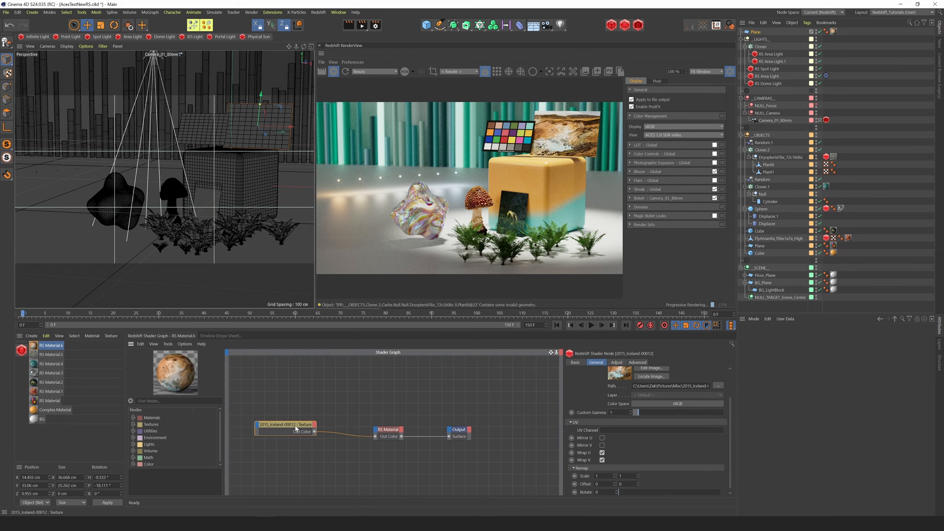
{"action": "left_click_drag", "start_coordinate": [294, 429], "coordinate": [310, 432]}
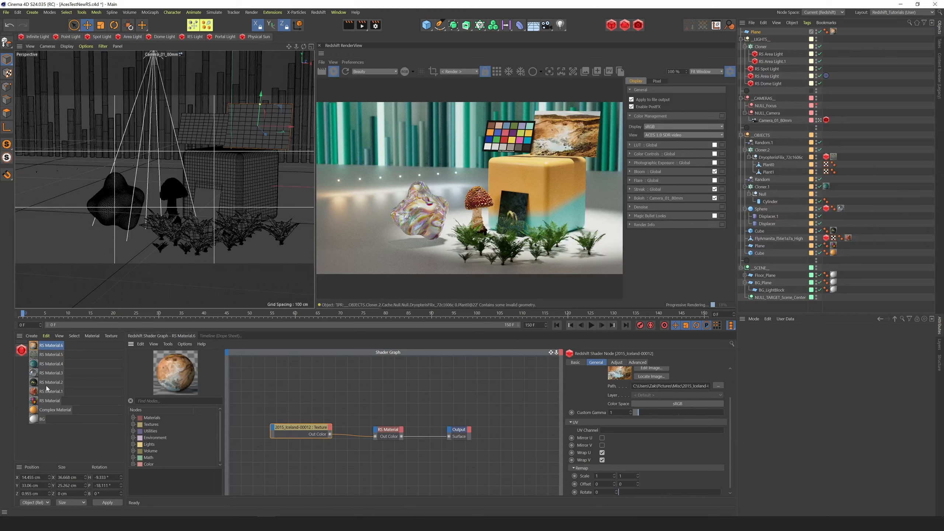
{"action": "left_click", "coordinate": [51, 400]}
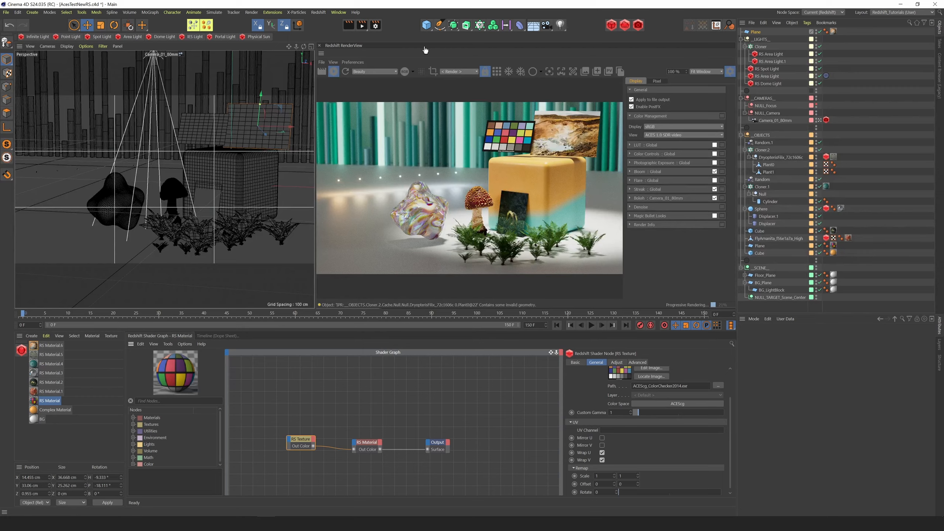
Step: Examine the Redshift color management render settings, including the View options and Compensate for View Transform
{"action": "left_click", "coordinate": [375, 25]}
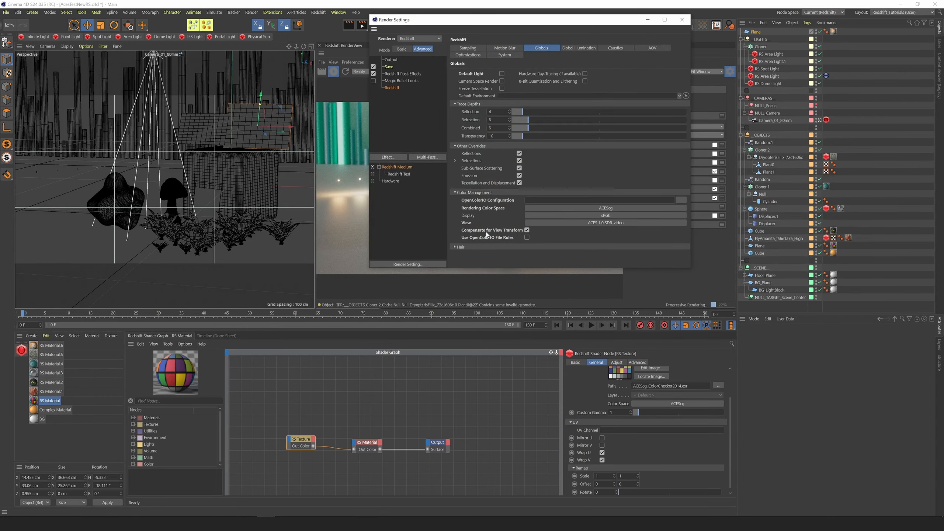
{"action": "left_click", "coordinate": [610, 223]}
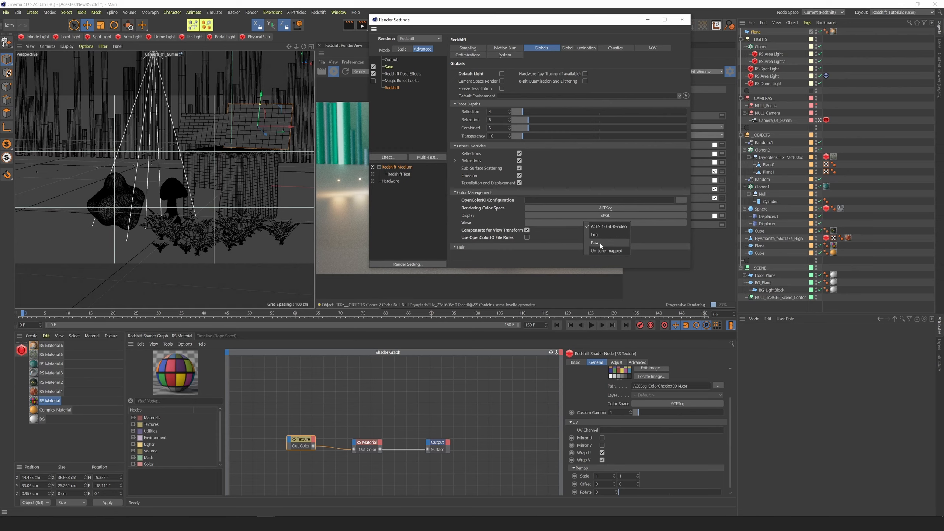
{"action": "left_click", "coordinate": [577, 247]}
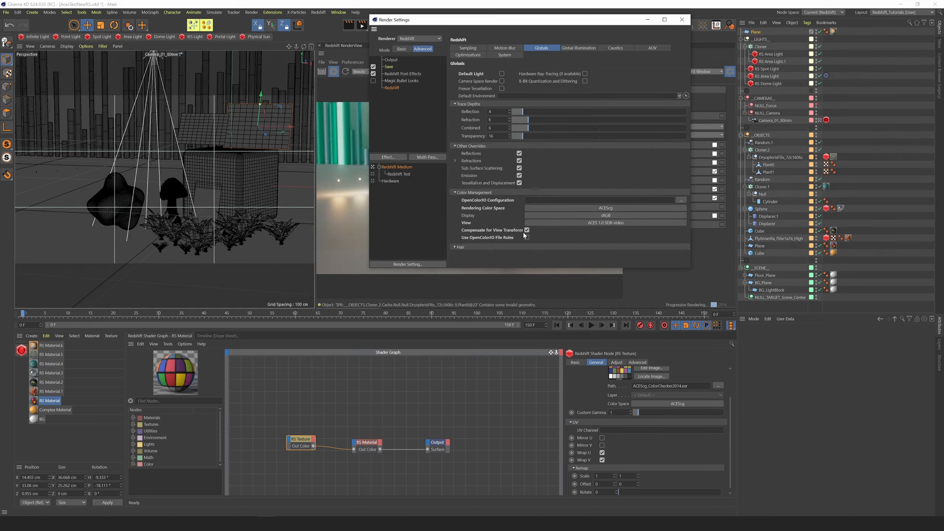
{"action": "left_click_drag", "start_coordinate": [526, 20], "coordinate": [229, 93]}
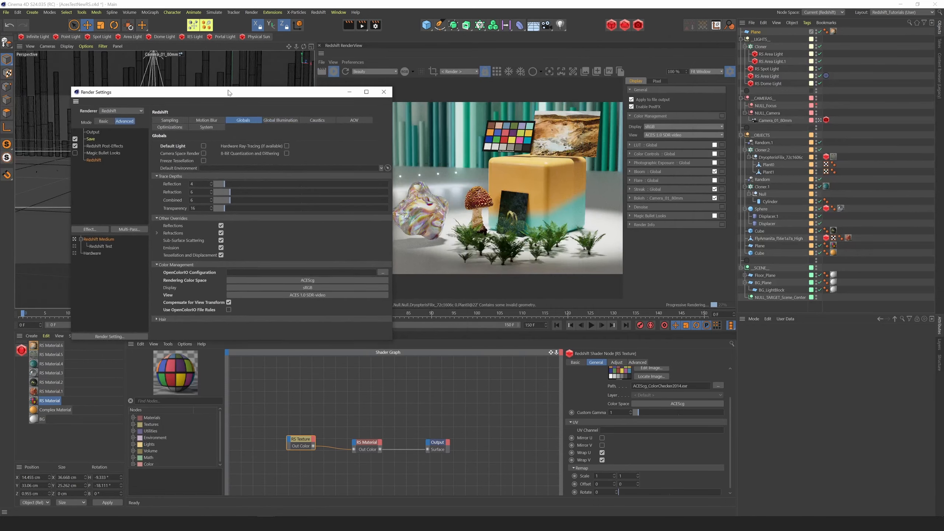
{"action": "left_click_drag", "start_coordinate": [302, 96], "coordinate": [255, 72]}
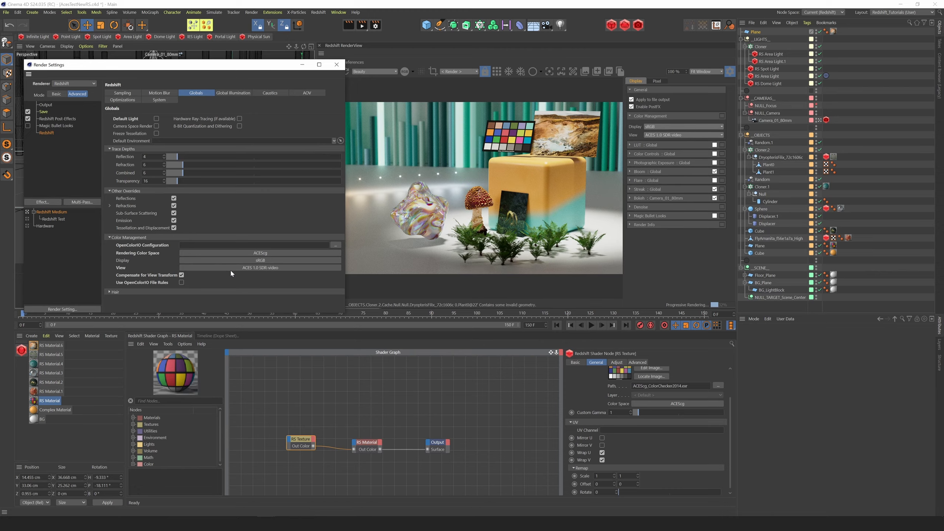
{"action": "left_click_drag", "start_coordinate": [267, 71], "coordinate": [360, 87]}
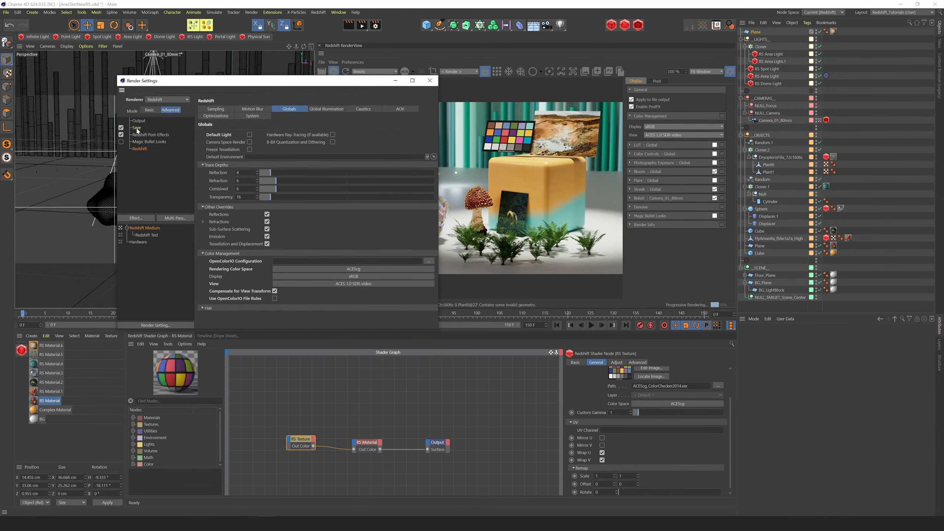
Step: Check the Save render settings and switch to the TEST_srgb composition in After Effects
{"action": "left_click", "coordinate": [137, 127]}
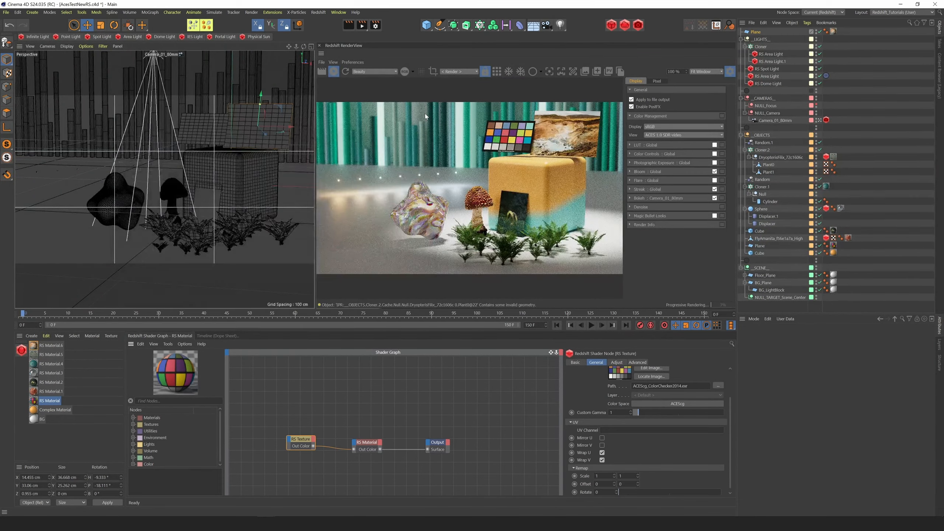
{"action": "key", "text": "shift+r"}
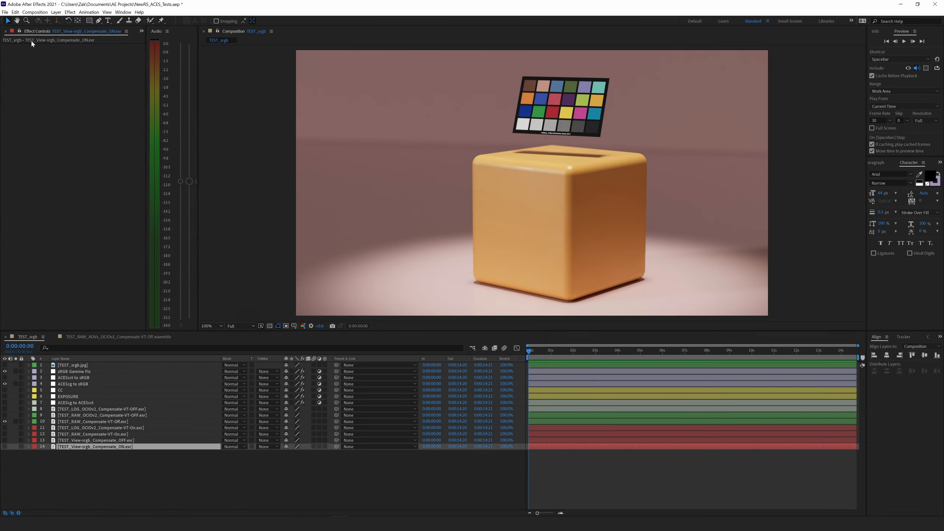
Step: Import TUTORIAL_SDR_Video_CompensateVT_ON.exr into its own composition and check the project's color settings
{"action": "right_click", "coordinate": [62, 241]}
{"action": "mouse_move", "coordinate": [111, 275]}
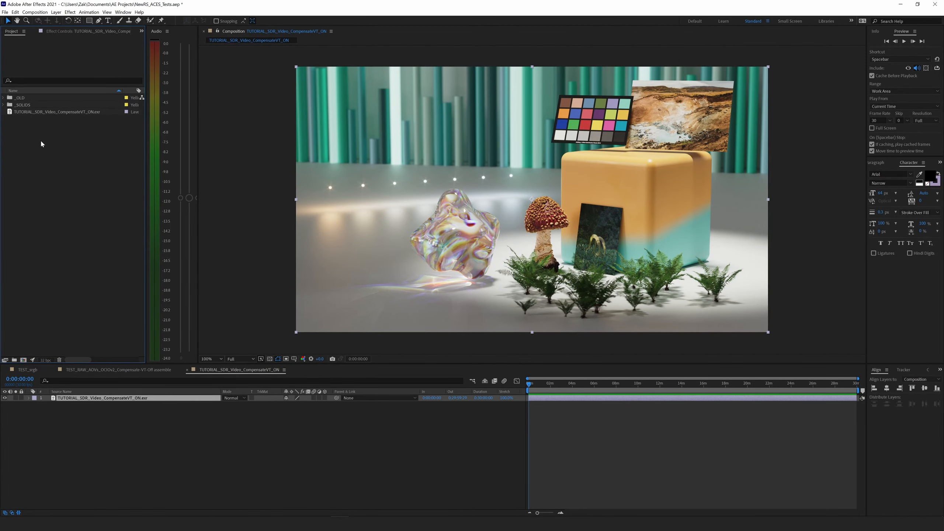
{"action": "left_click", "coordinate": [5, 11]}
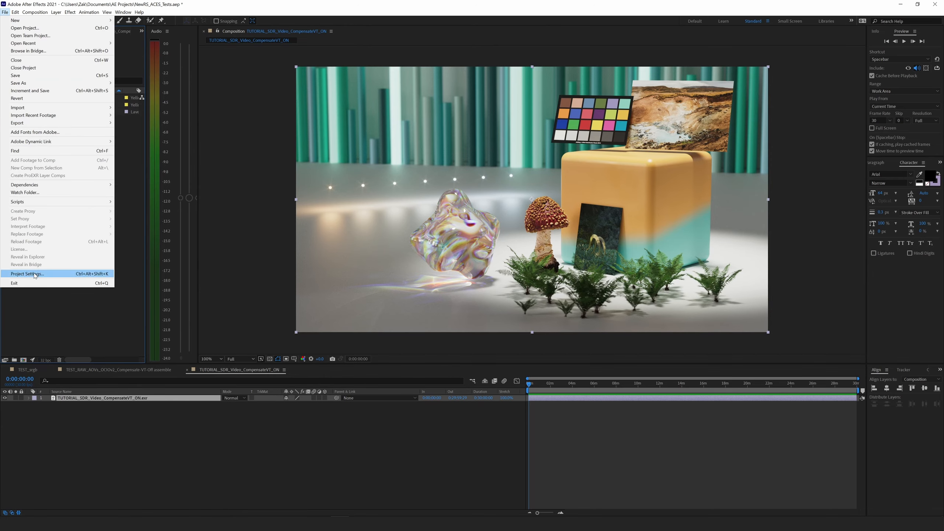
{"action": "left_click", "coordinate": [47, 275]}
{"action": "left_click", "coordinate": [217, 191]}
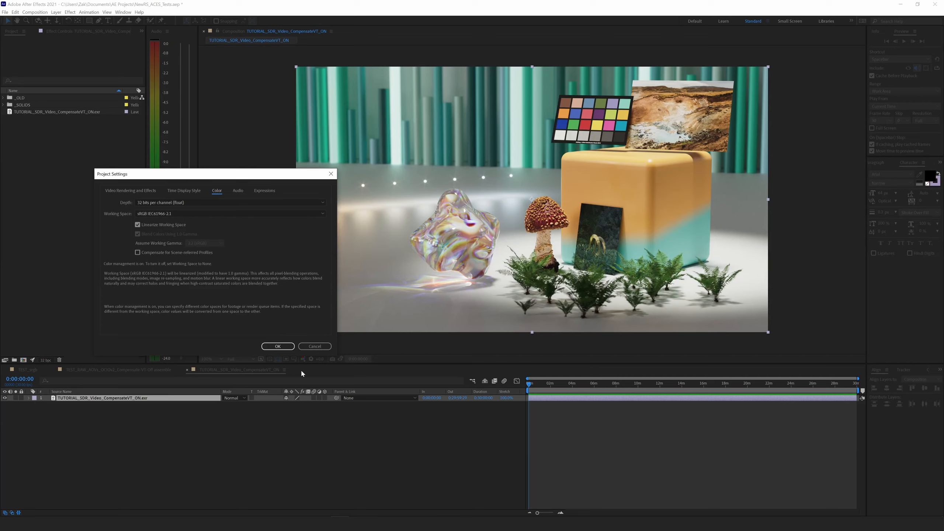
{"action": "left_click", "coordinate": [278, 346]}
Step: Check the Use Display Color Management option and compare the composition with the render in Cinema 4D's Picture Viewer
{"action": "left_click", "coordinate": [107, 12]}
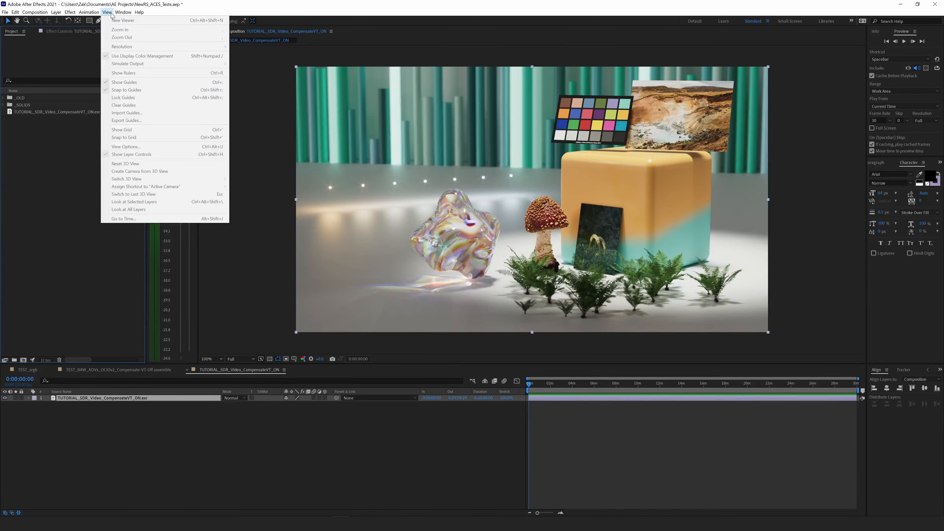
{"action": "left_click", "coordinate": [109, 13]}
{"action": "left_click", "coordinate": [112, 447]}
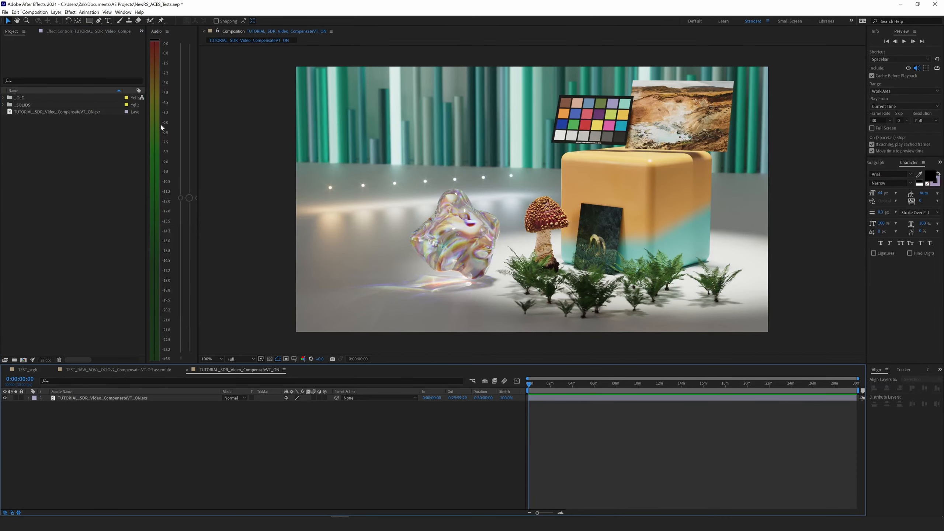
{"action": "left_click", "coordinate": [107, 12]}
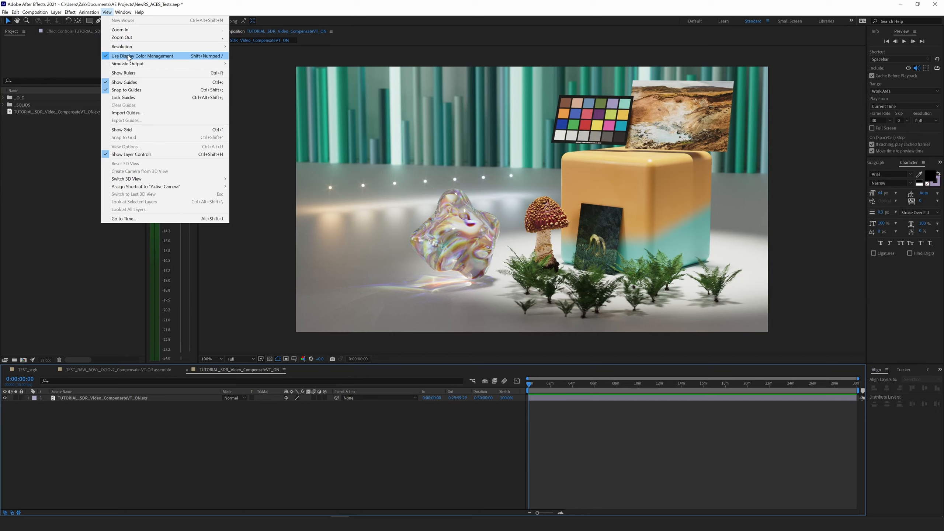
{"action": "left_click", "coordinate": [101, 461]}
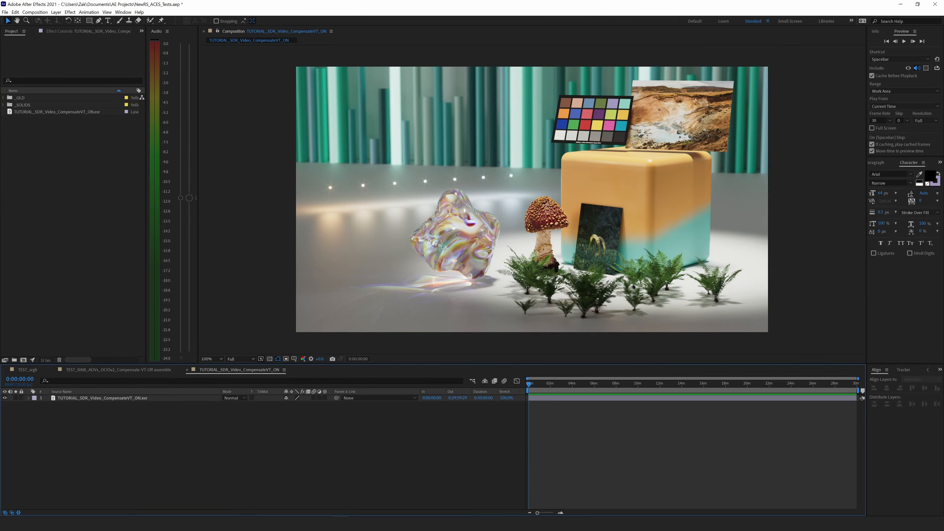
{"action": "key", "text": "alt+Tab"}
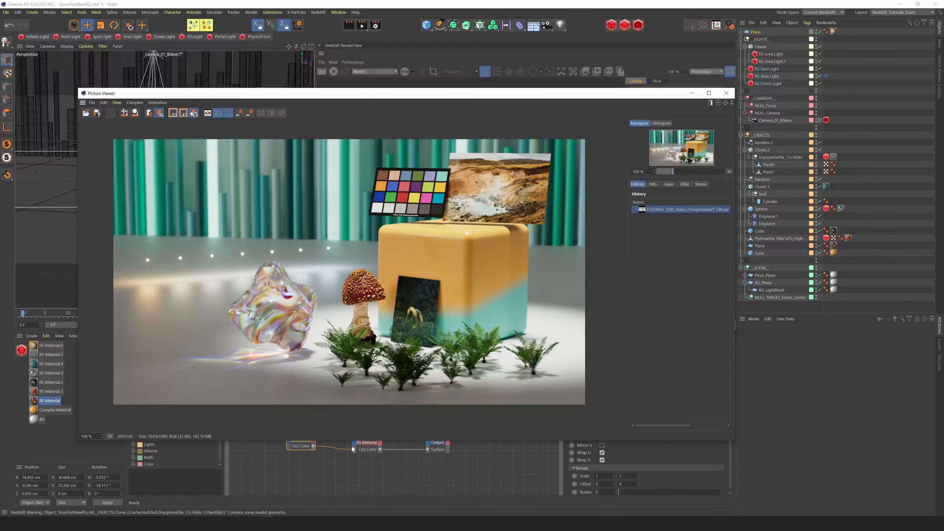
{"action": "key", "text": "alt+Tab"}
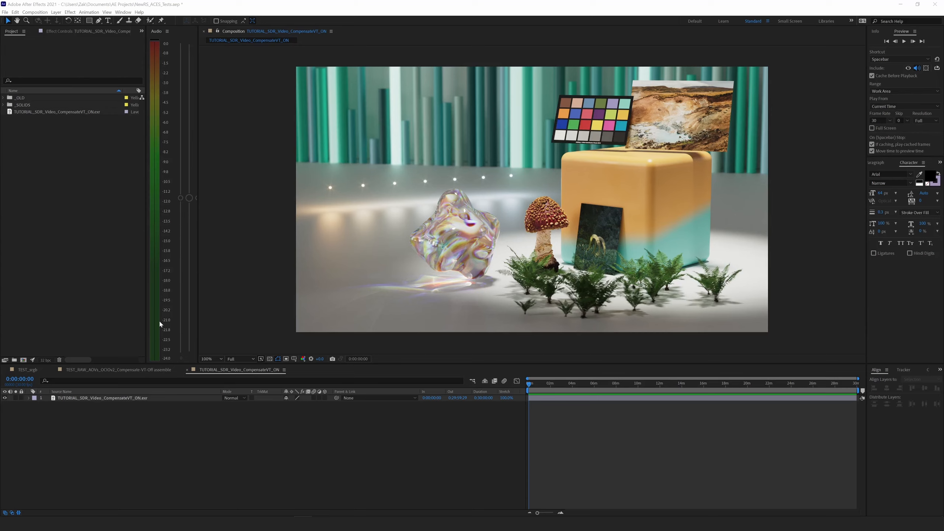
Step: Add an adjustment layer named Exposure above the TUTORIAL_SDR_Video_CompensateVT_ON.exr layer
{"action": "left_click", "coordinate": [116, 398]}
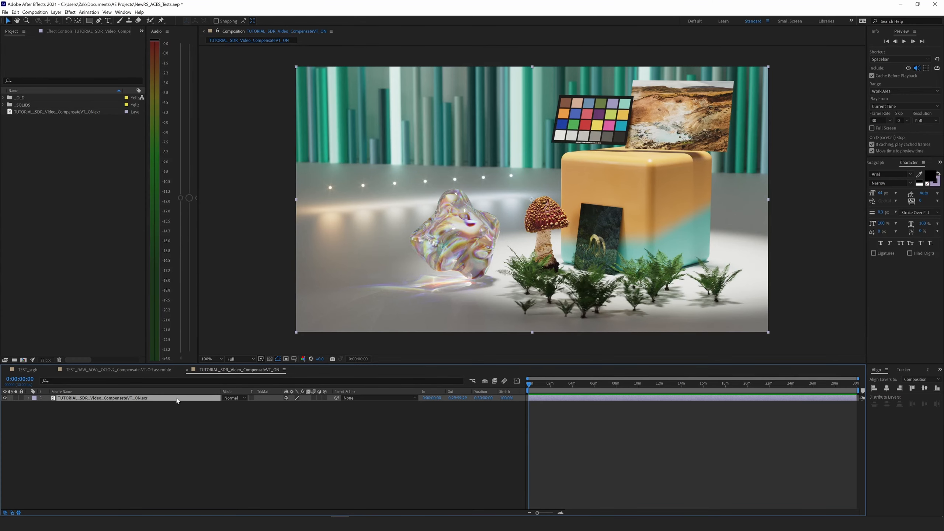
{"action": "key", "text": "ctrl+alt+y"}
{"action": "key", "text": "Return"}
{"action": "type", "text": "Exposure"}
{"action": "key", "text": "Return"}
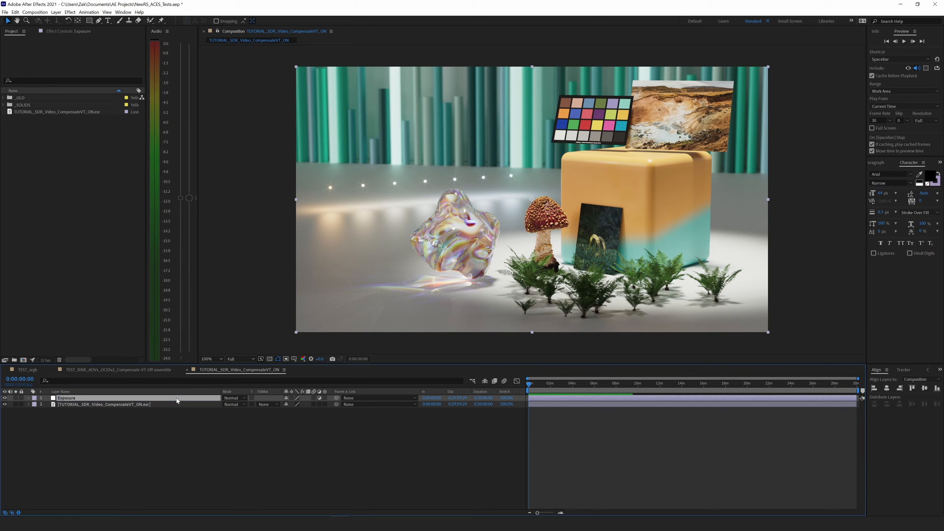
Step: Apply the Exposure effect to the Exposure layer and test raising and lowering its master exposure
{"action": "key", "text": "ctrl+space"}
{"action": "type", "text": "expo"}
{"action": "key", "text": "Return"}
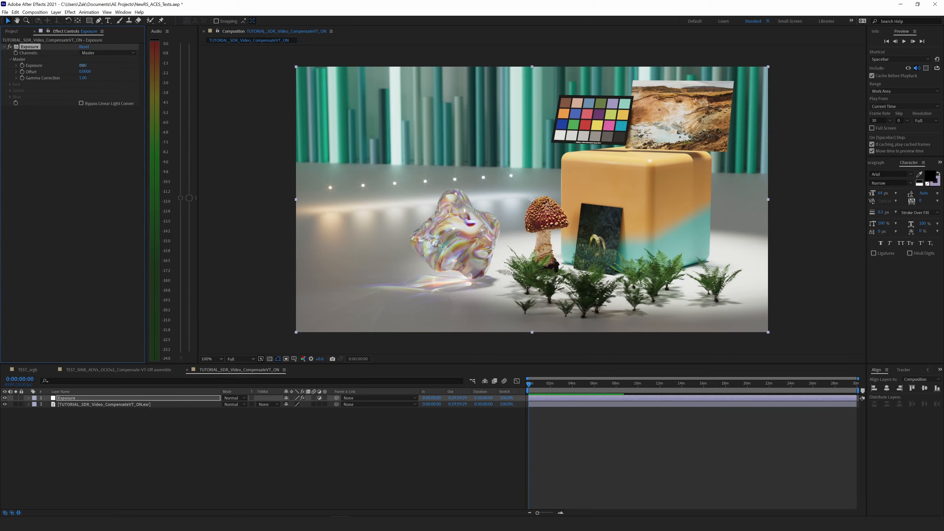
{"action": "left_click_drag", "start_coordinate": [83, 65], "coordinate": [148, 66]}
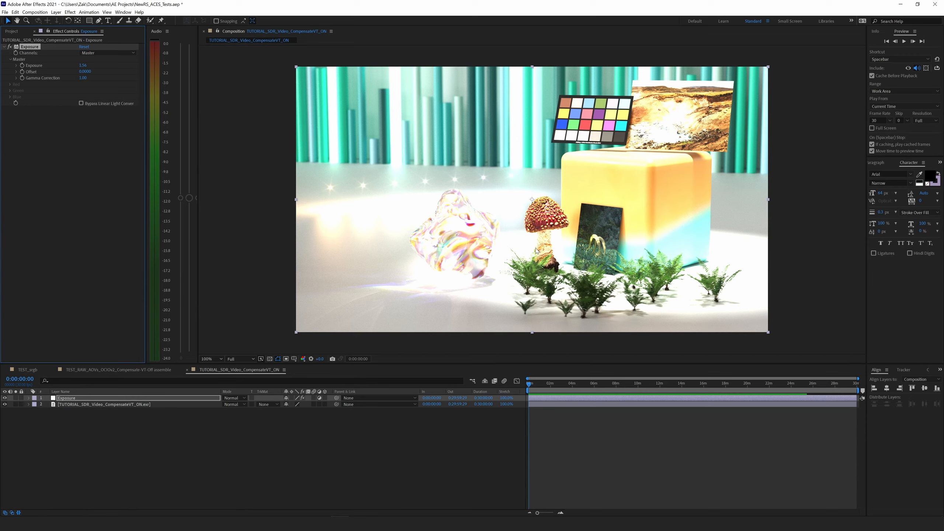
{"action": "left_click_drag", "start_coordinate": [82, 65], "coordinate": [60, 68]}
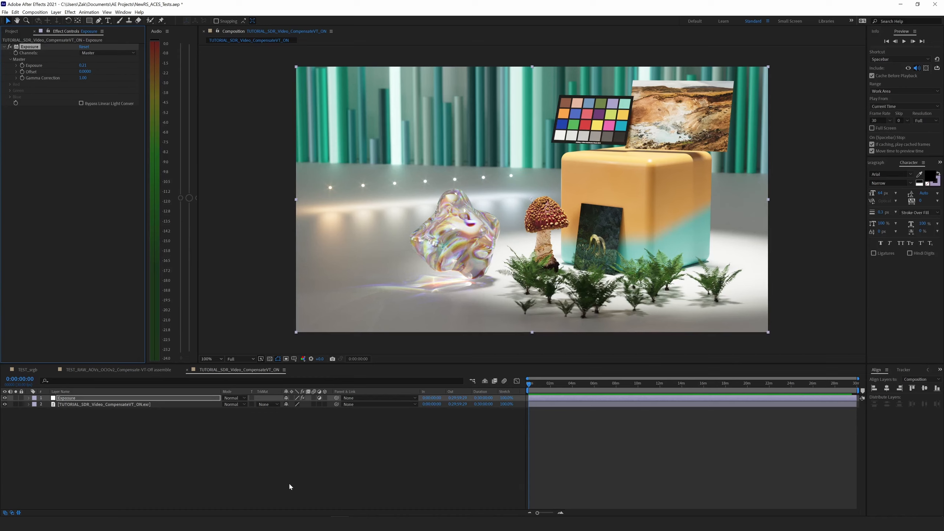
Step: Switch to Cinema 4D and set Redshift's color management View to Raw with Compensate for View Transform disabled
{"action": "mouse_move", "coordinate": [248, 524]}
{"action": "left_click", "coordinate": [282, 474]}
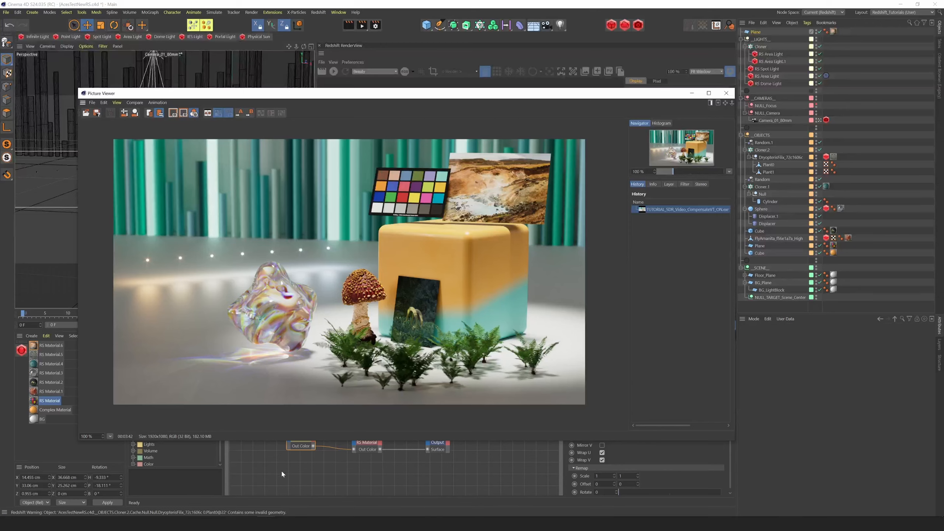
{"action": "left_click", "coordinate": [726, 93]}
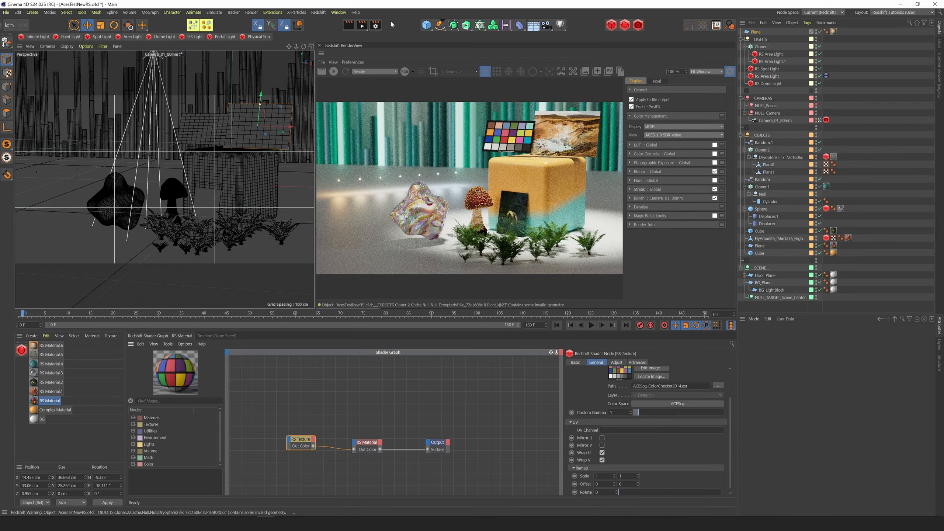
{"action": "left_click", "coordinate": [376, 25]}
{"action": "left_click_drag", "start_coordinate": [491, 17], "coordinate": [362, 98]}
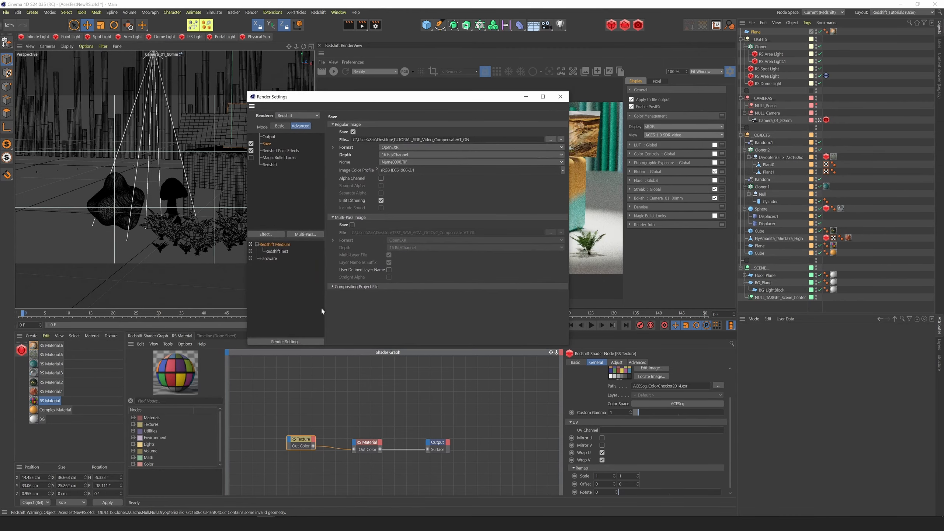
{"action": "left_click", "coordinate": [277, 165]}
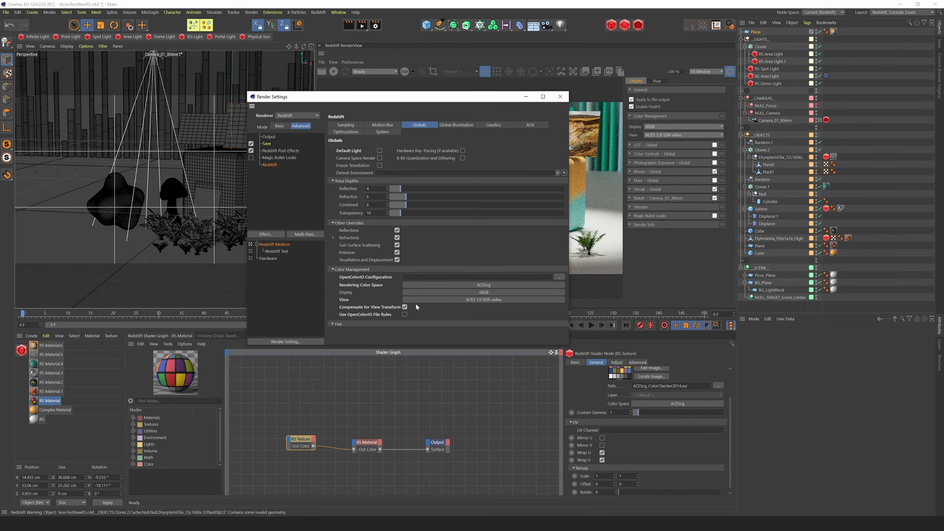
{"action": "left_click", "coordinate": [463, 300]}
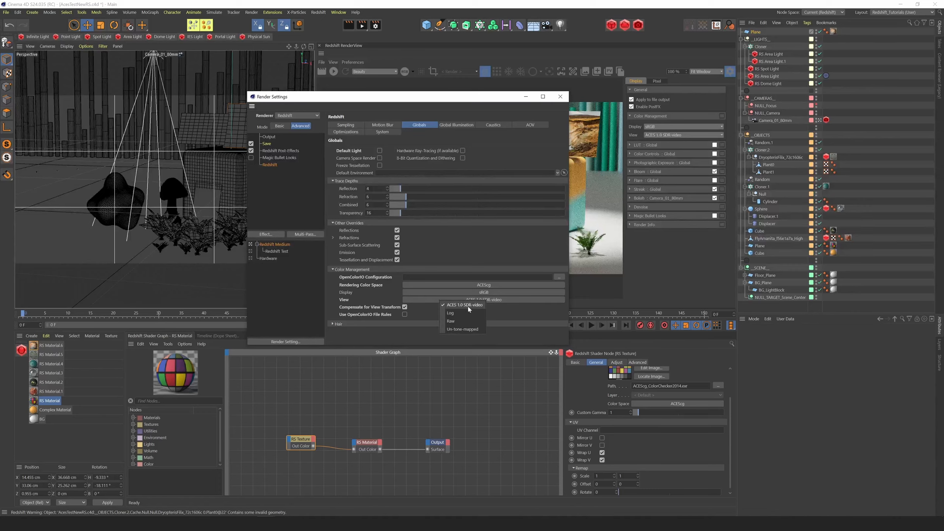
{"action": "left_click", "coordinate": [452, 321]}
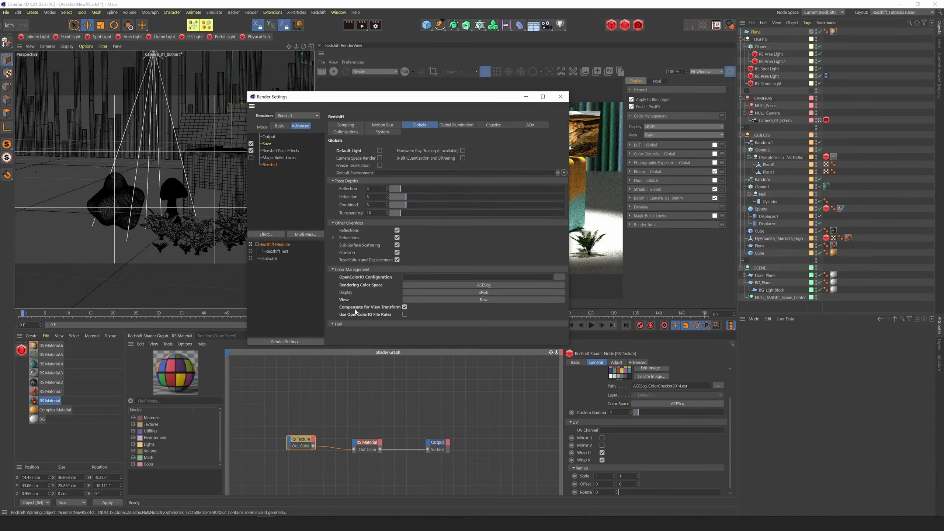
{"action": "left_click", "coordinate": [404, 307]}
Step: Name the OpenEXR output file TUTORIAL_RAW_CompensateVT_OFF and render the frame to the Picture Viewer
{"action": "left_click", "coordinate": [267, 144]}
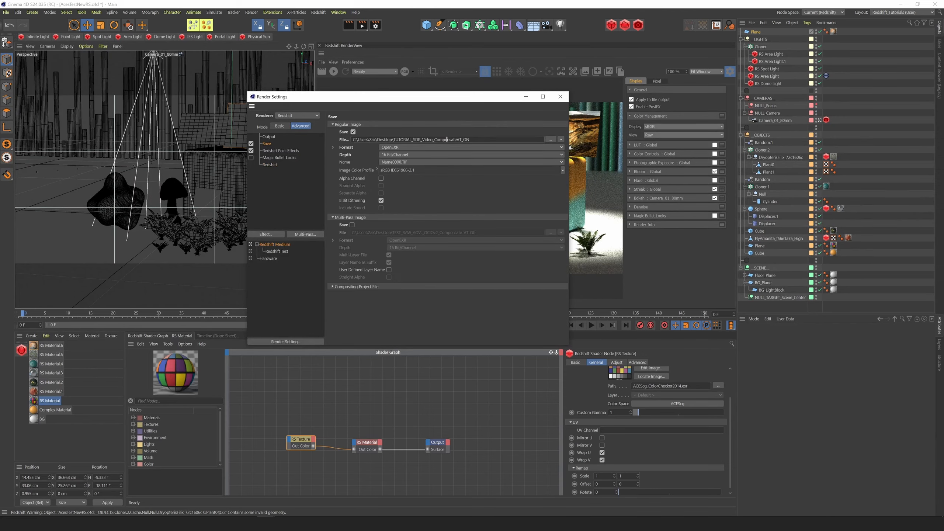
{"action": "left_click", "coordinate": [561, 96]}
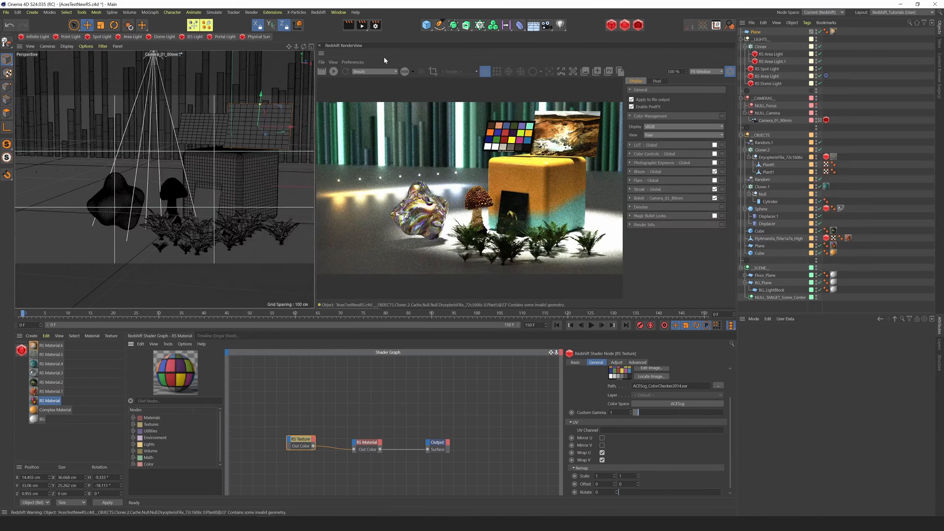
{"action": "left_click", "coordinate": [376, 26]}
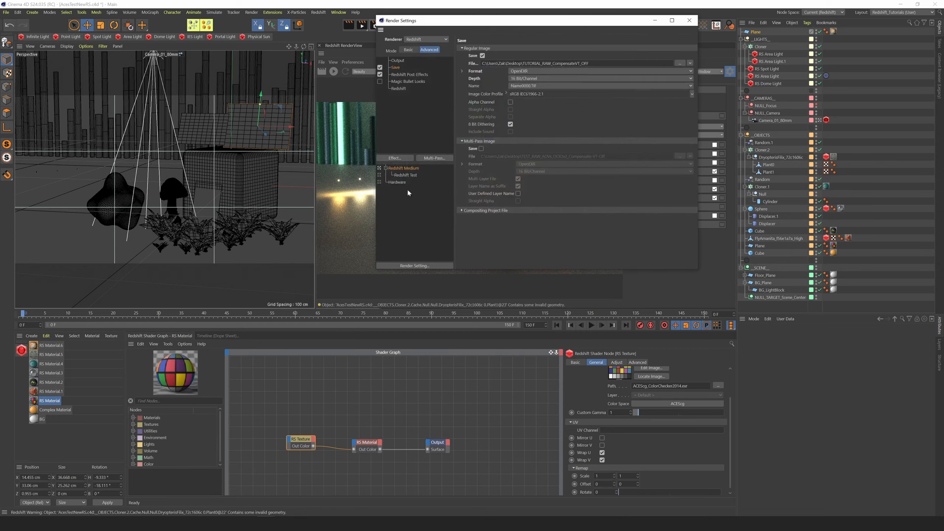
{"action": "left_click", "coordinate": [690, 20]}
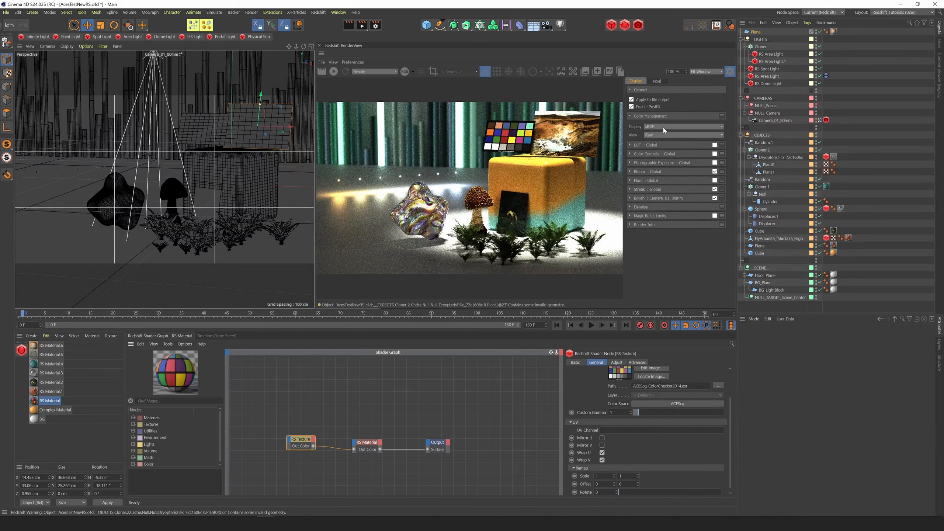
{"action": "left_click", "coordinate": [363, 26]}
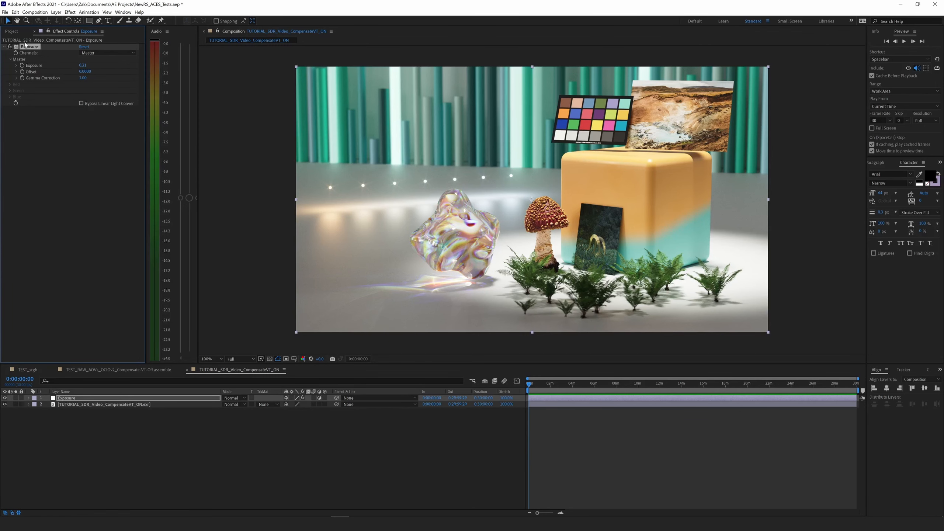
Step: Import TUTORIAL_RAW_CompensateVT_OFF.exr into After Effects, place it below the Exposure layer, and compare it with the SDR render
{"action": "left_click", "coordinate": [12, 31]}
{"action": "double_click", "coordinate": [47, 177]}
{"action": "double_click", "coordinate": [169, 116]}
{"action": "left_click_drag", "start_coordinate": [56, 111], "coordinate": [86, 402]}
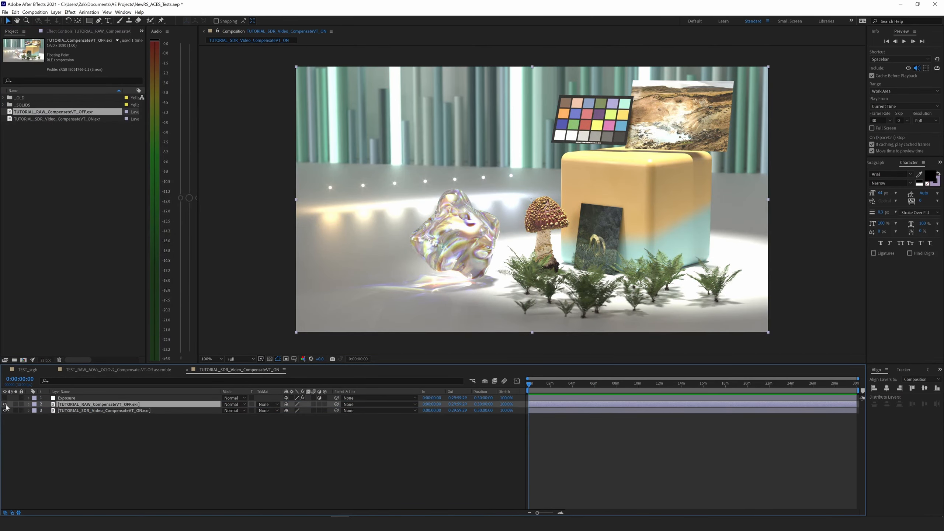
{"action": "left_click", "coordinate": [4, 405]}
{"action": "left_click", "coordinate": [5, 404]}
Step: Add an adjustment layer named ACEScg to sRGB above the raw render layer
{"action": "key", "text": "ctrl+alt+y"}
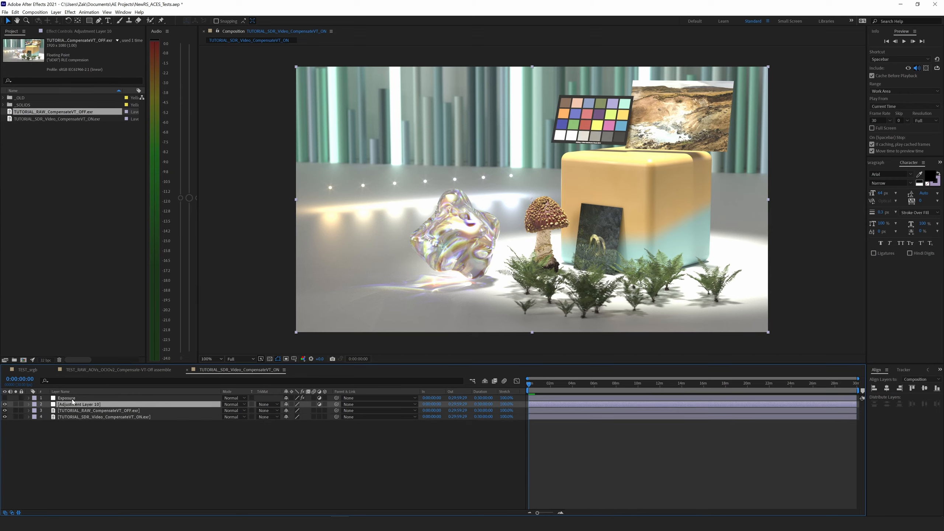
{"action": "key", "text": "Return"}
{"action": "type", "text": "ACEScg to sRGB"}
{"action": "key", "text": "Return"}
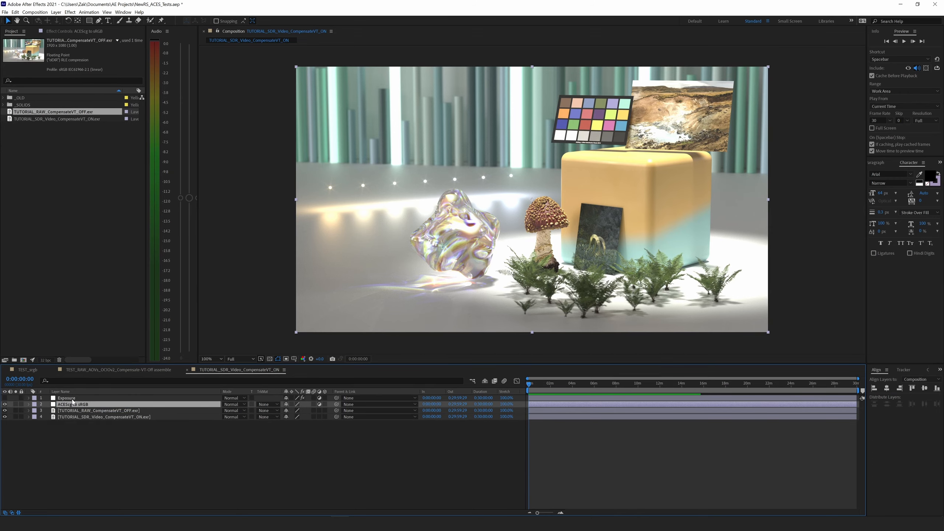
Step: Apply the OpenColorIO effect to the ACEScg to sRGB layer and load config.ocio from the aces_1.2 folder
{"action": "key", "text": "ctrl+space"}
{"action": "key", "text": "Return"}
{"action": "left_click", "coordinate": [101, 62]}
{"action": "left_click", "coordinate": [113, 90]}
{"action": "left_click", "coordinate": [65, 138]}
{"action": "left_click", "coordinate": [112, 93]}
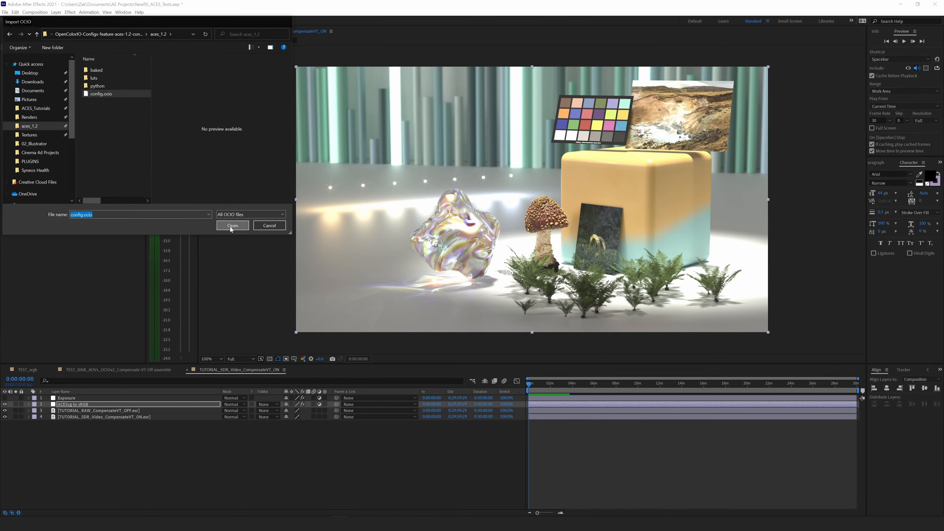
{"action": "left_click", "coordinate": [233, 226]}
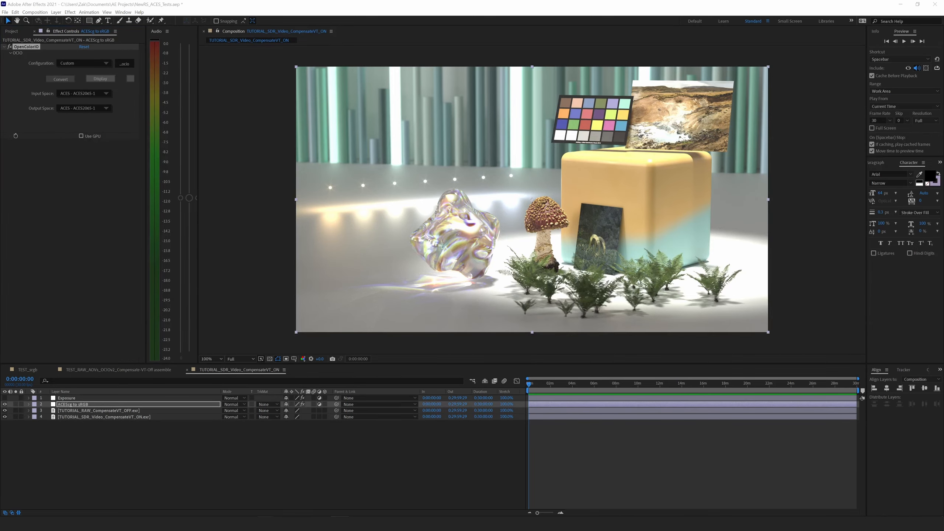
Step: Switch to Cinema 4D and examine the rendering color space and View in Redshift's color management settings
{"action": "mouse_move", "coordinate": [266, 529]}
{"action": "left_click", "coordinate": [308, 469]}
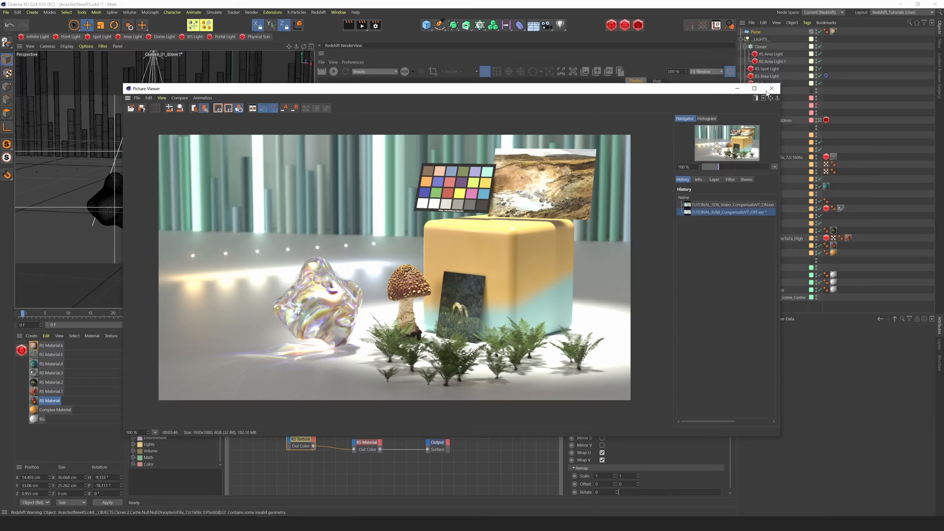
{"action": "left_click", "coordinate": [772, 88]}
{"action": "left_click", "coordinate": [376, 25]}
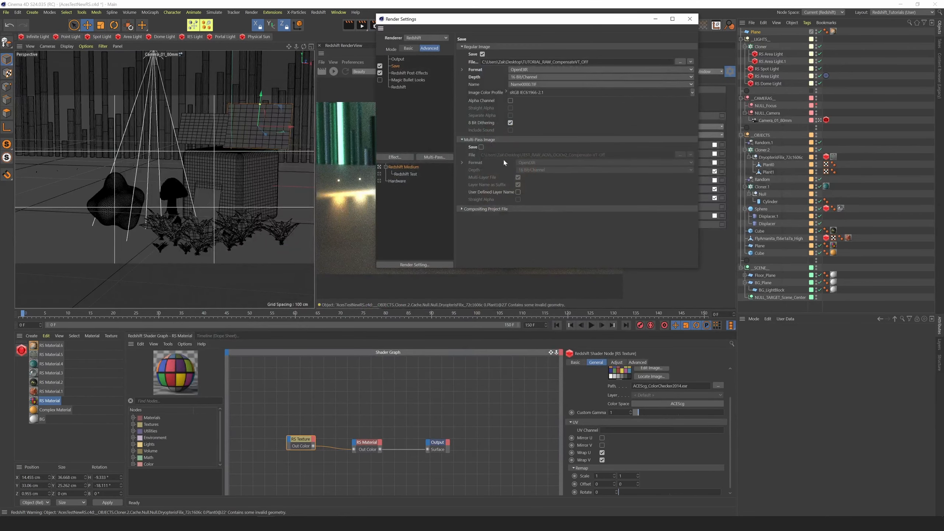
{"action": "left_click", "coordinate": [399, 87]}
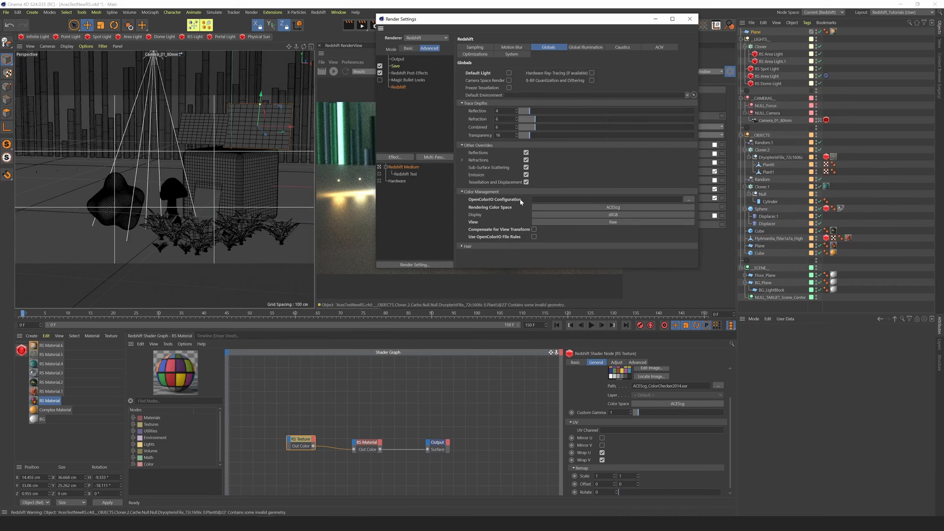
{"action": "left_click", "coordinate": [655, 19]}
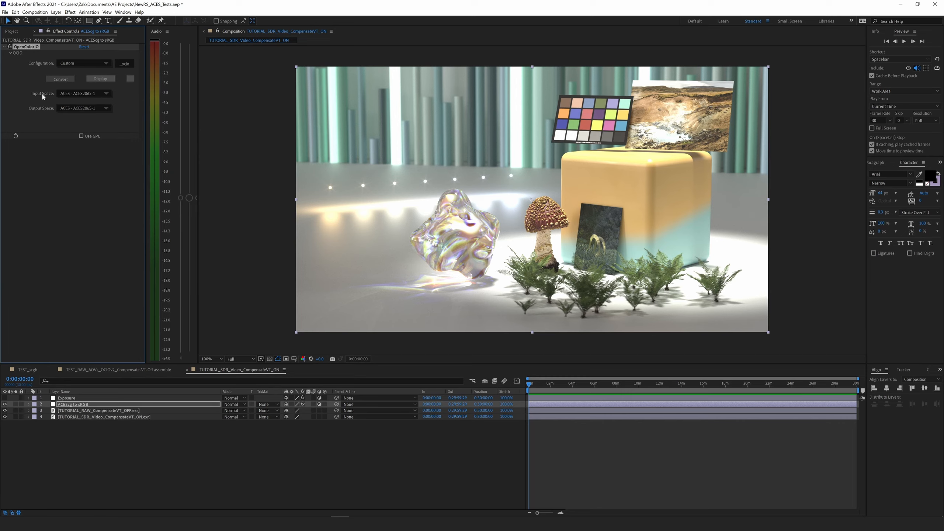
Step: Set the OpenColorIO input space to ACES - ACEScg and the output space to Output - sRGB
{"action": "left_click", "coordinate": [107, 93]}
{"action": "mouse_move", "coordinate": [115, 107]}
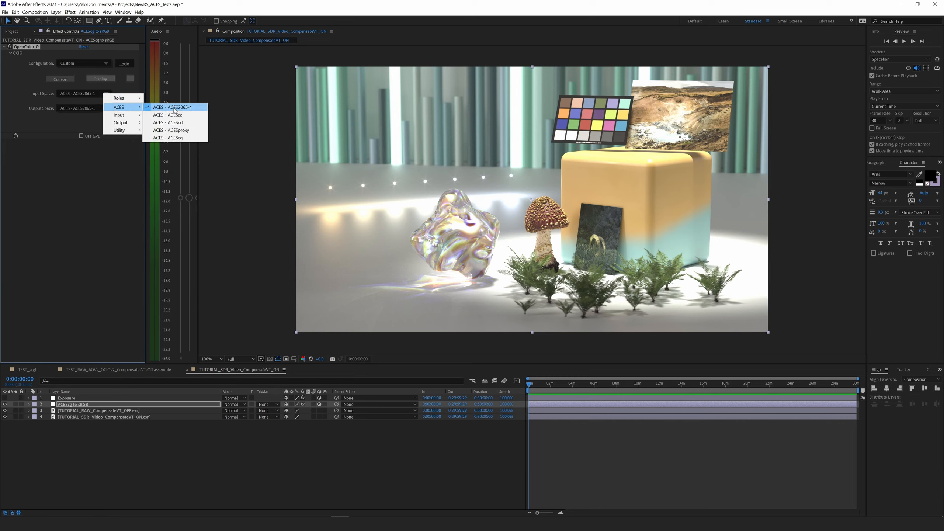
{"action": "left_click", "coordinate": [175, 135]}
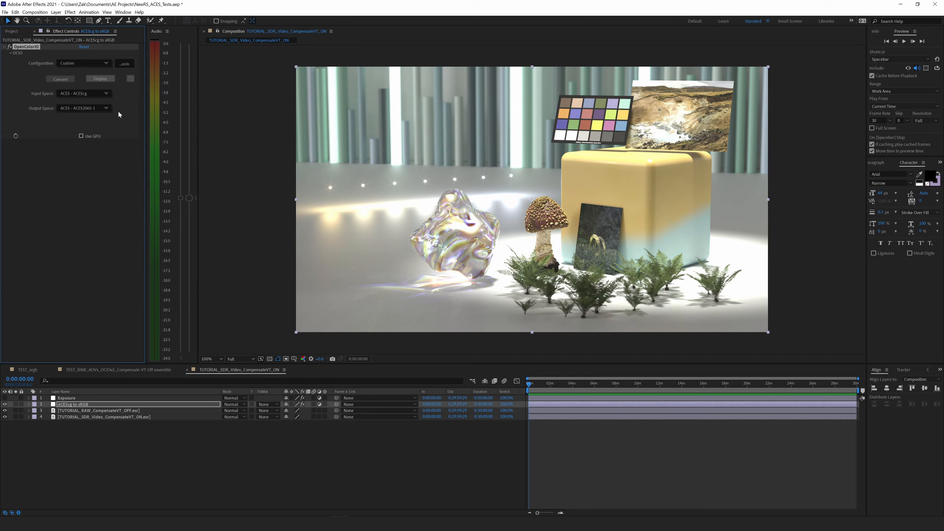
{"action": "left_click", "coordinate": [106, 108]}
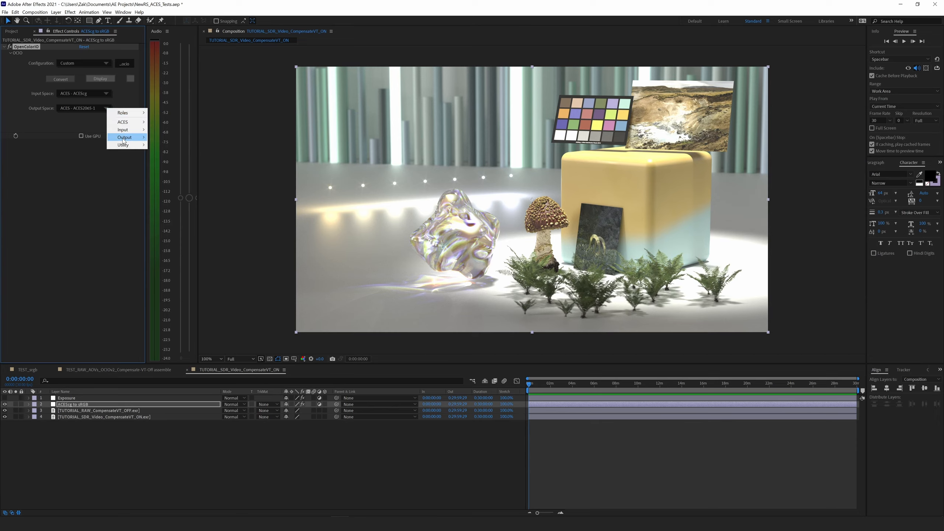
{"action": "mouse_move", "coordinate": [124, 137]}
{"action": "left_click", "coordinate": [162, 242]}
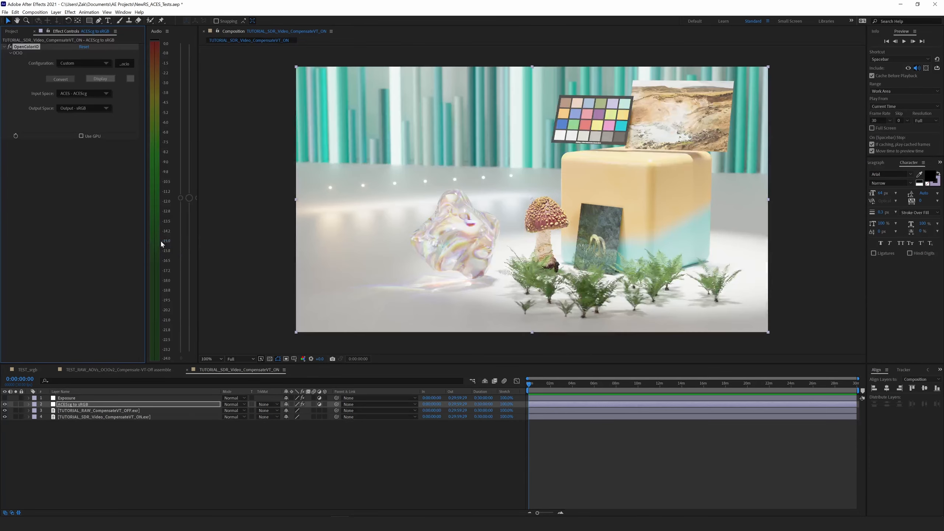
Step: Add an adjustment layer named sRGB Gamma Fix above the ACEScg to sRGB layer and apply the Color Profile Converter effect to it
{"action": "left_click", "coordinate": [71, 405]}
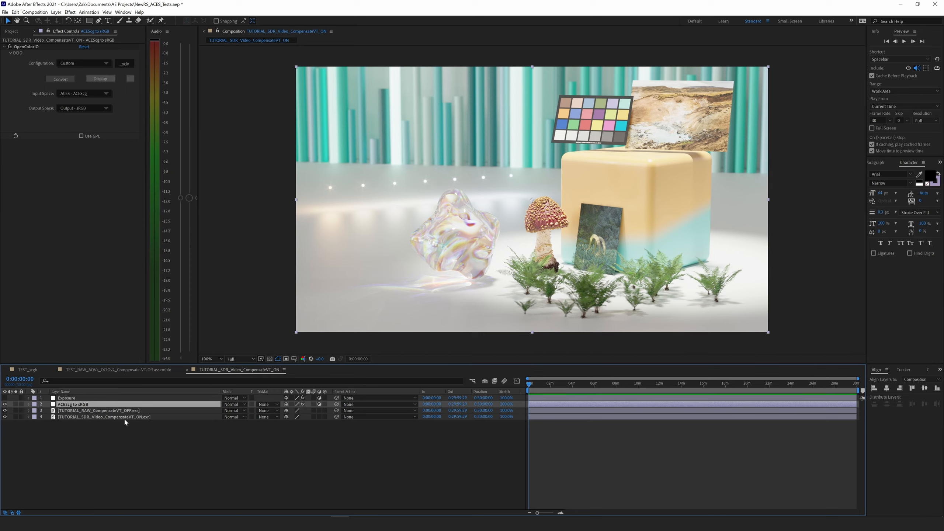
{"action": "key", "text": "ctrl+alt+y"}
{"action": "key", "text": "Return"}
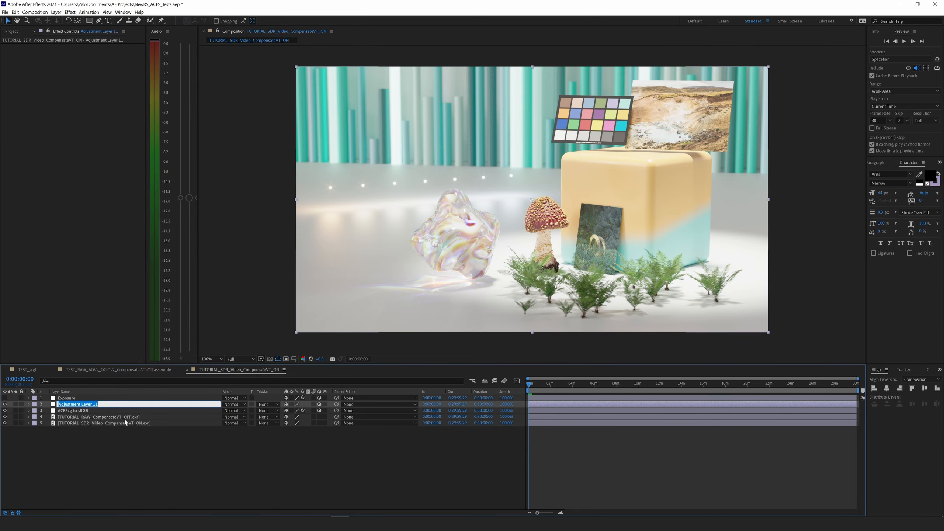
{"action": "type", "text": "sRGB Gamma Fix"}
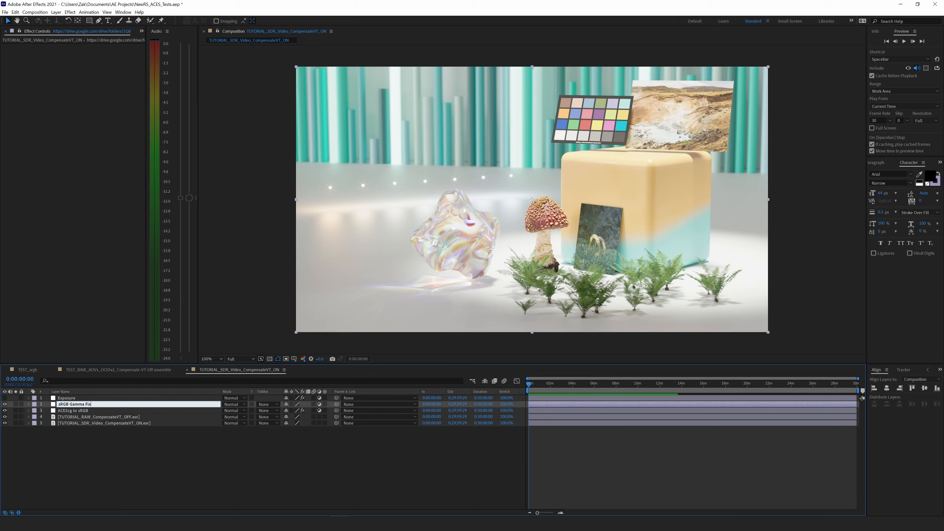
{"action": "key", "text": "Return"}
{"action": "key", "text": "ctrl+space"}
{"action": "type", "text": "conver"}
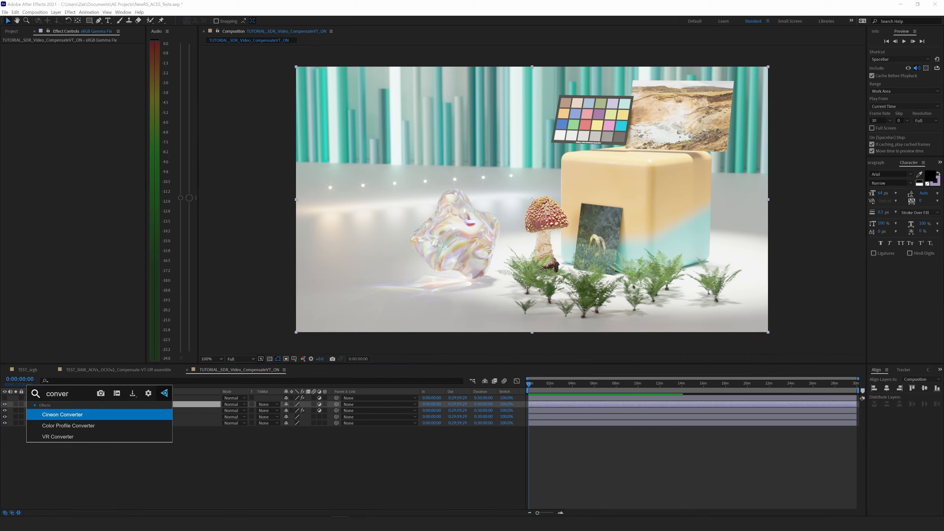
{"action": "left_click", "coordinate": [83, 425]}
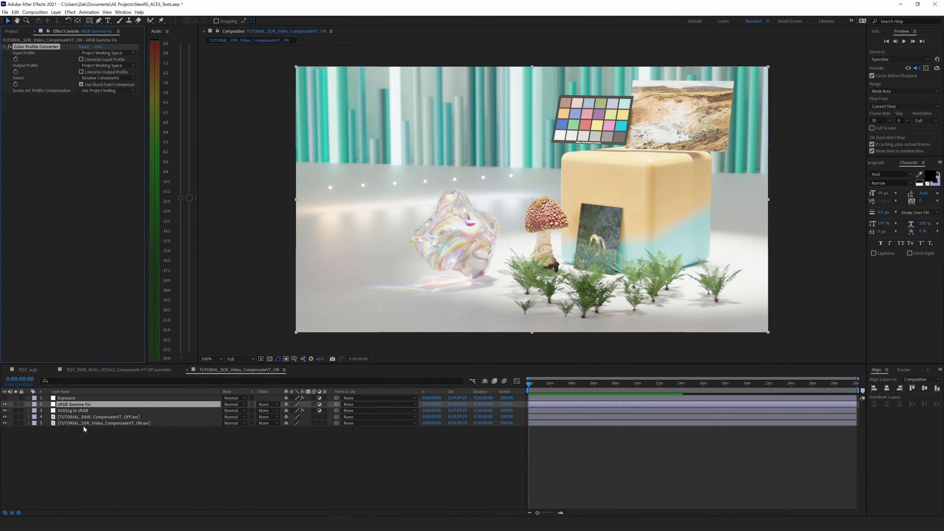
Step: Set the Color Profile Converter's input profile to sRGB IEC61966-2.1, choose an output profile, and linearize the output profile
{"action": "left_click", "coordinate": [112, 54]}
{"action": "left_click", "coordinate": [119, 51]}
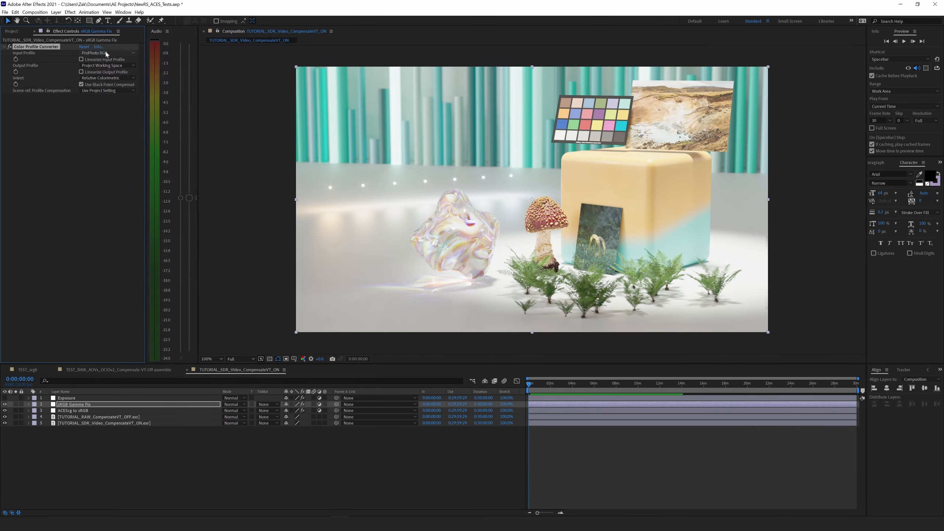
{"action": "left_click", "coordinate": [112, 53]}
{"action": "left_click", "coordinate": [120, 82]}
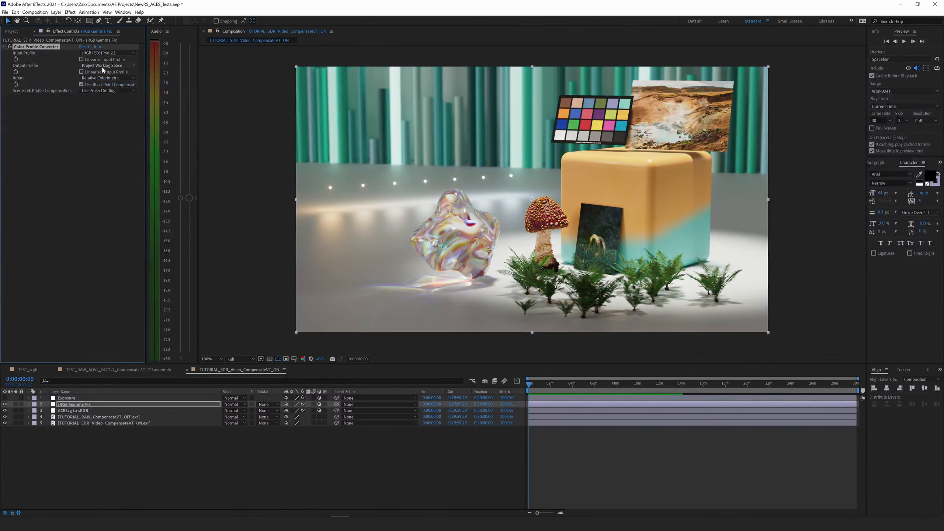
{"action": "left_click", "coordinate": [98, 65]}
{"action": "left_click", "coordinate": [120, 82]}
{"action": "left_click", "coordinate": [83, 73]}
Step: Place the SDR render above all layers, toggle its visibility to compare it with the converted raw render, and return it hidden beneath the raw render
{"action": "left_click_drag", "start_coordinate": [68, 427], "coordinate": [91, 398]}
{"action": "left_click", "coordinate": [5, 397]}
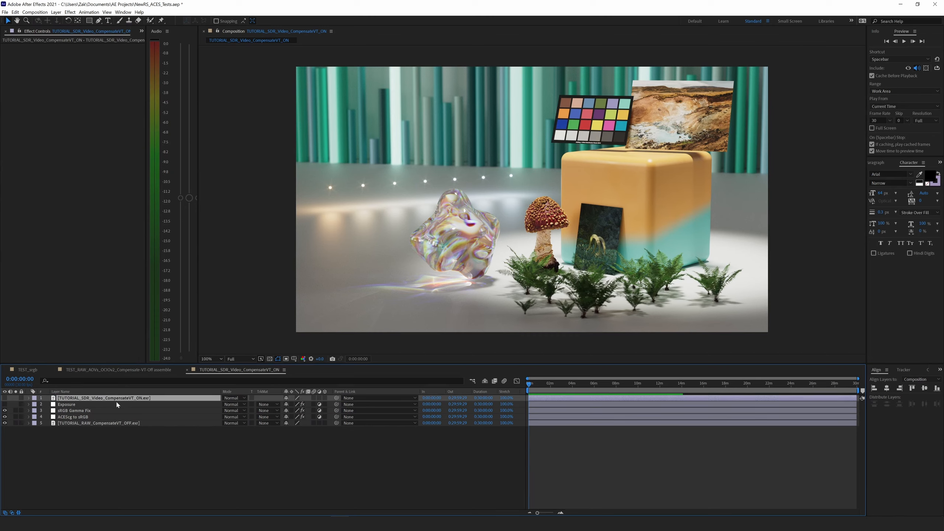
{"action": "left_click", "coordinate": [4, 398]}
{"action": "left_click", "coordinate": [5, 398]}
{"action": "left_click", "coordinate": [5, 398]}
{"action": "left_click_drag", "start_coordinate": [81, 399], "coordinate": [93, 437]}
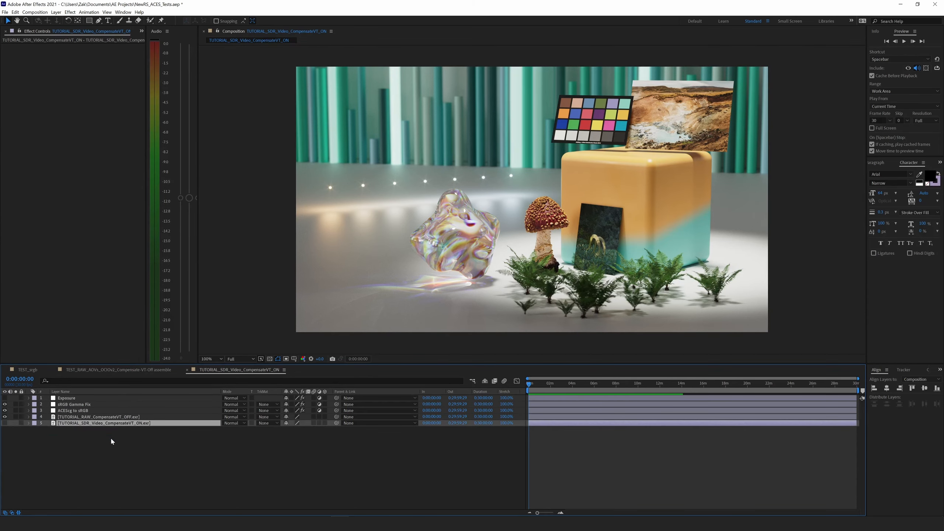
Step: Place the Exposure layer directly below ACEScg to sRGB, make it visible, and lower its Exposure to a strongly negative value
{"action": "left_click_drag", "start_coordinate": [70, 398], "coordinate": [72, 412]}
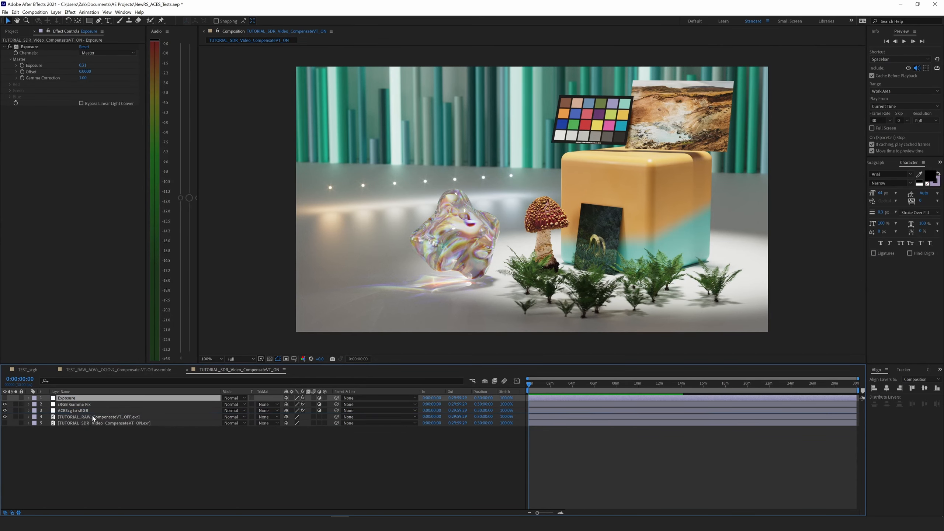
{"action": "left_click", "coordinate": [4, 411]}
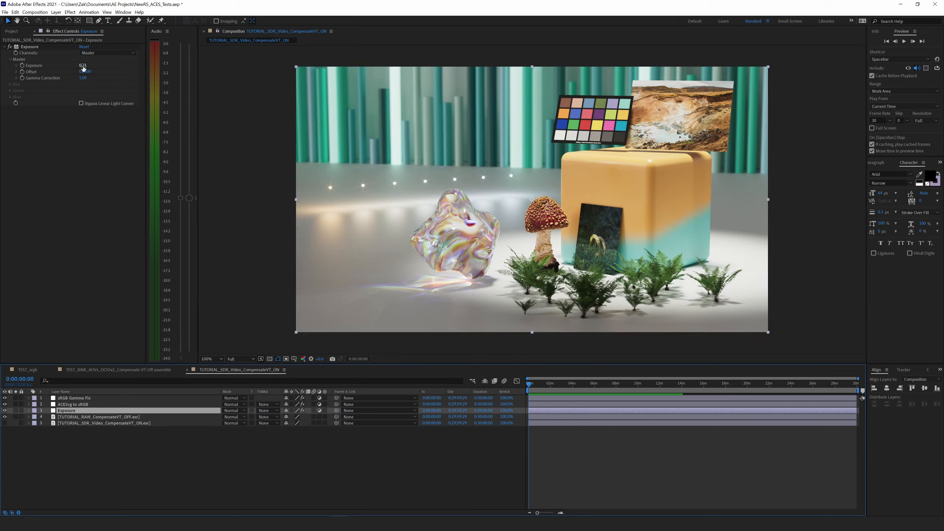
{"action": "left_click_drag", "start_coordinate": [83, 67], "coordinate": [44, 64]}
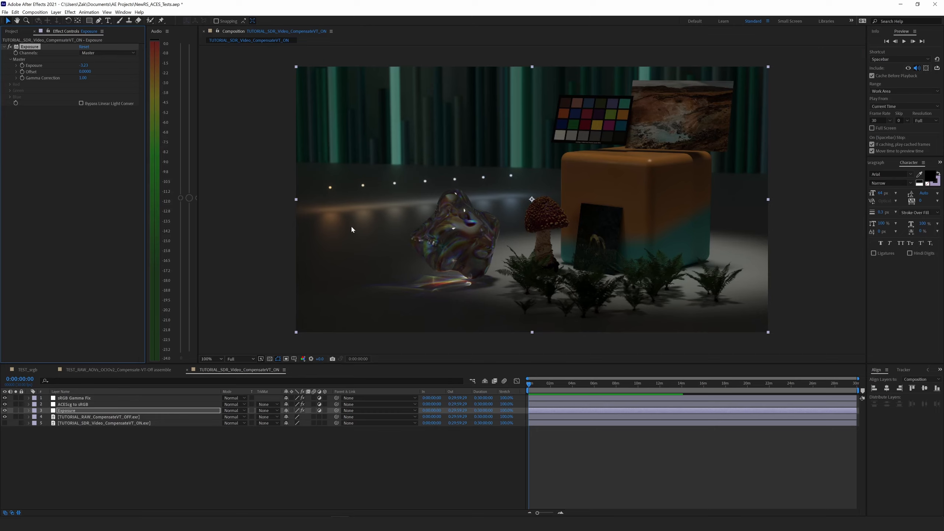
{"action": "left_click_drag", "start_coordinate": [84, 65], "coordinate": [72, 64]}
Step: Review the render settings in Cinema 4D, and view the TEST_srgb composition in After Effects
{"action": "left_click", "coordinate": [266, 524]}
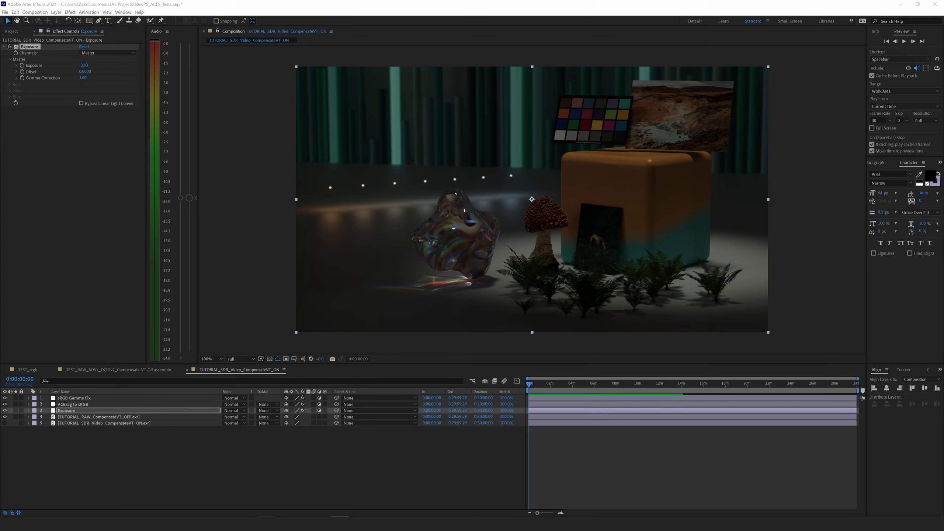
{"action": "left_click", "coordinate": [194, 471]}
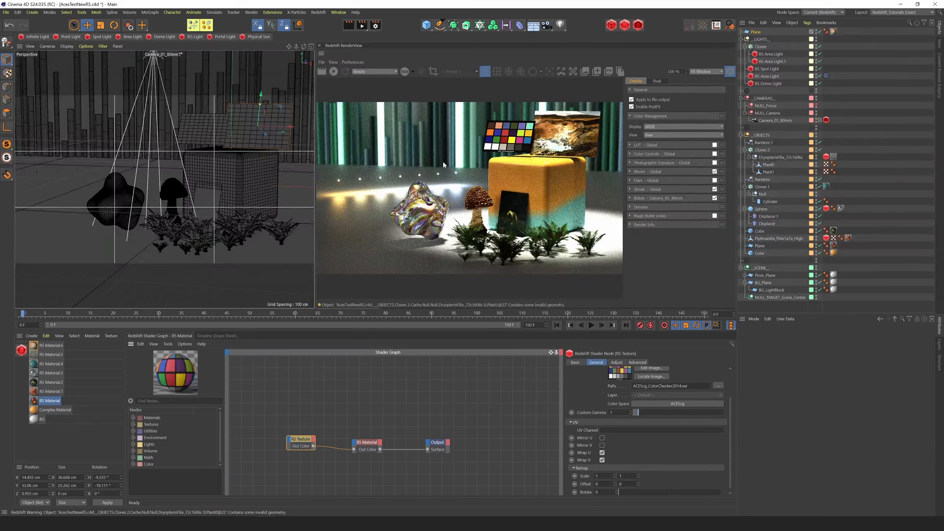
{"action": "key", "text": "ctrl+b"}
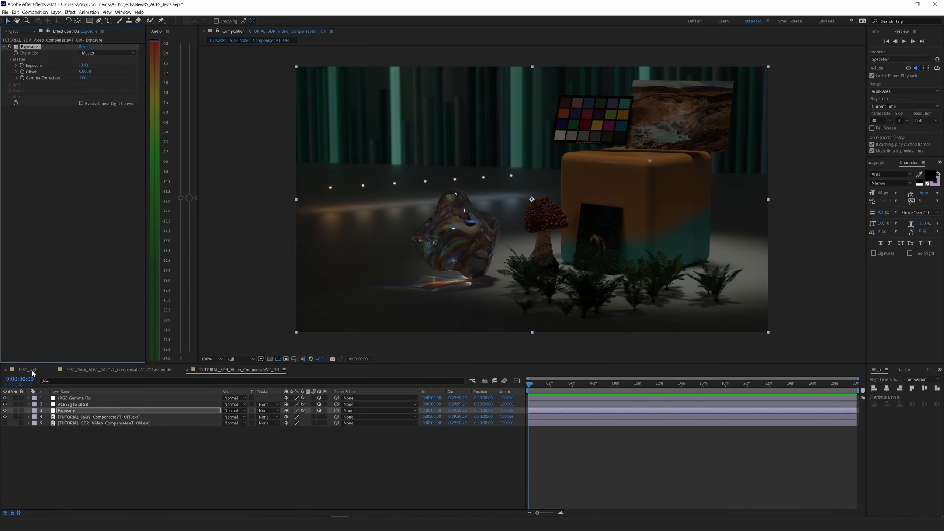
{"action": "left_click", "coordinate": [28, 369]}
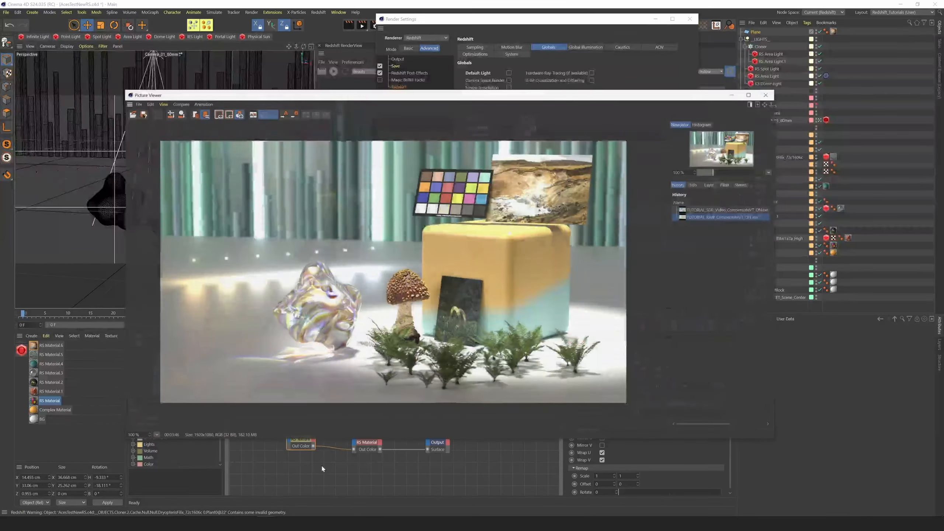
Step: Switch to Cinema 4D, close the Picture Viewer and render settings, and set the Redshift RenderView's View to Log
{"action": "left_click", "coordinate": [295, 487]}
{"action": "left_click", "coordinate": [772, 88]}
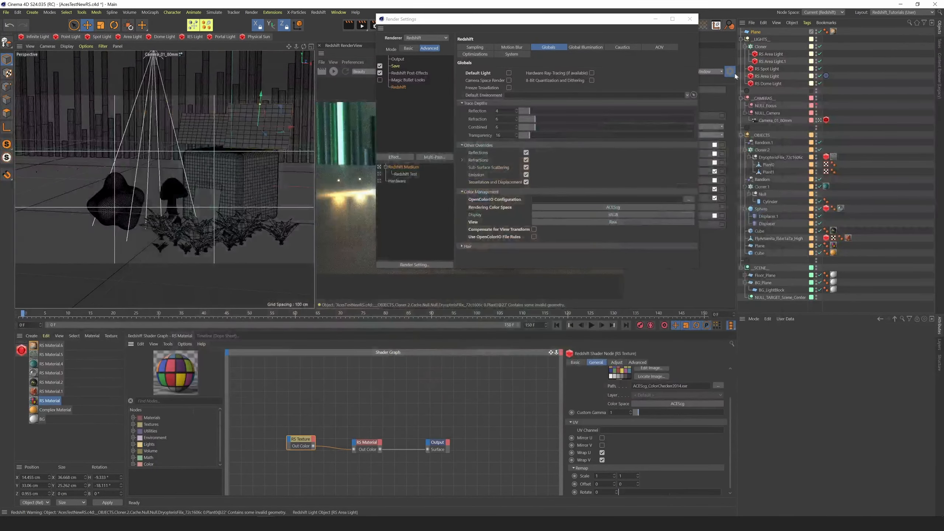
{"action": "left_click", "coordinate": [690, 18]}
{"action": "left_click", "coordinate": [668, 136]}
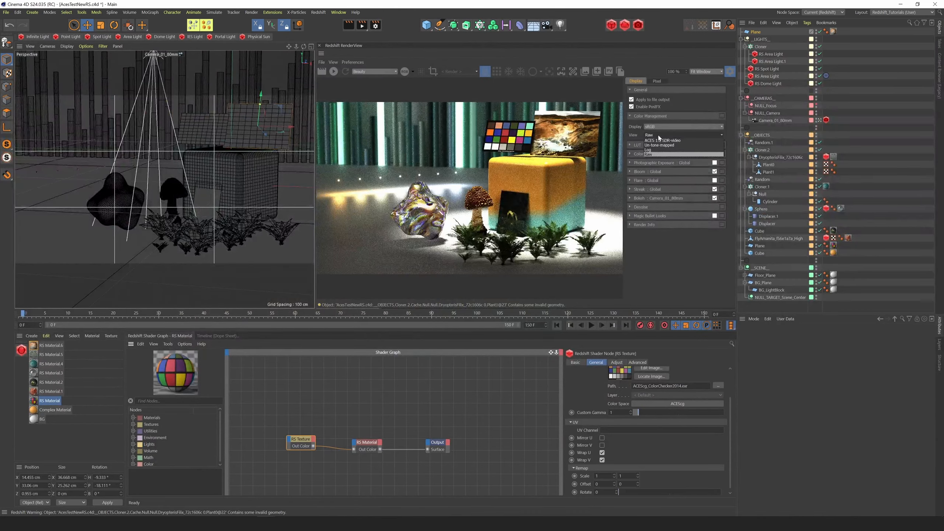
{"action": "left_click", "coordinate": [652, 150]}
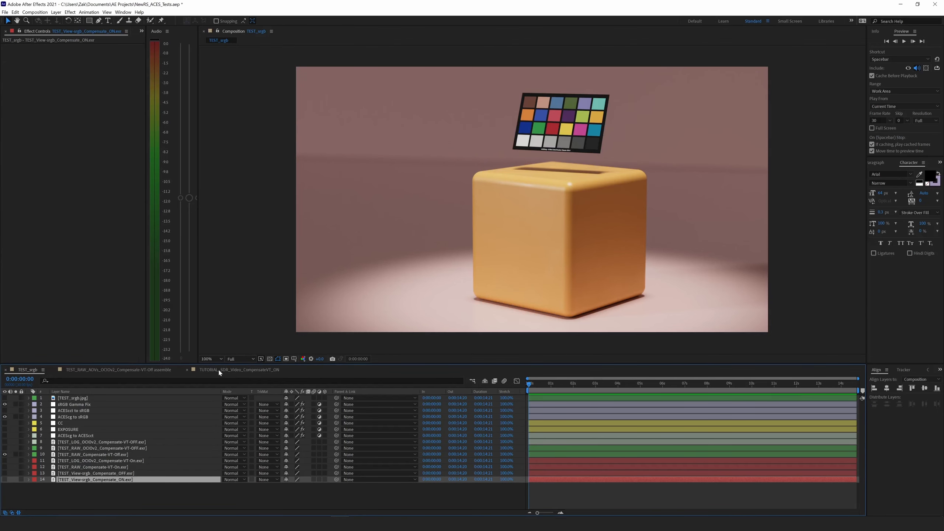
Step: In After Effects' TUTORIAL_SDR_Video_CompensateVT_ON composition, add an adjustment layer named CC above the raw render and apply Lumetri Color
{"action": "left_click", "coordinate": [220, 370]}
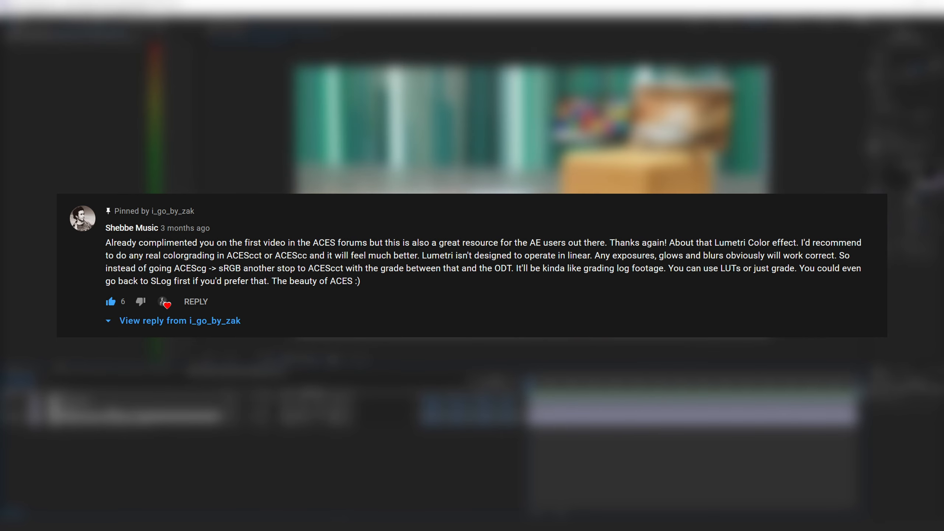
{"action": "key", "text": "ctrl+alt+y"}
{"action": "key", "text": "Return"}
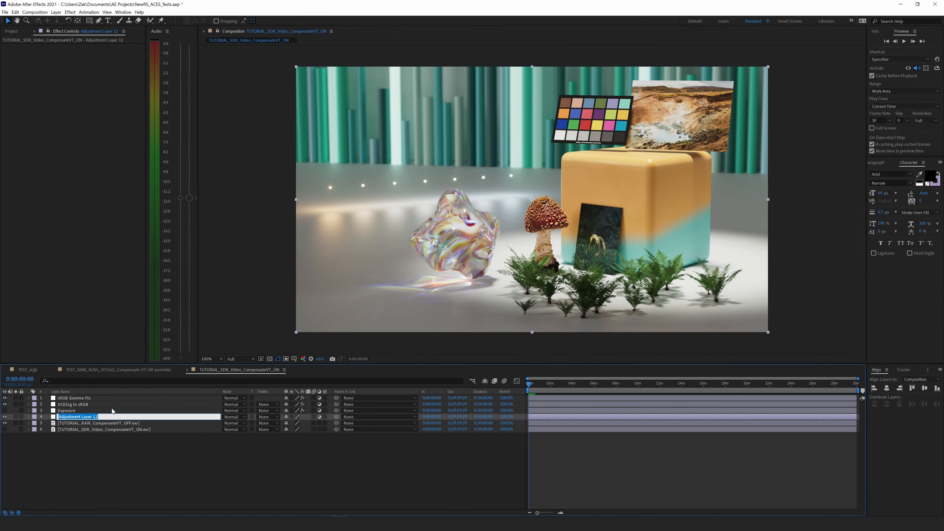
{"action": "type", "text": "CC"}
{"action": "key", "text": "Return"}
{"action": "key", "text": "ctrl+space"}
{"action": "type", "text": "lum"}
{"action": "key", "text": "Down"}
{"action": "key", "text": "Return"}
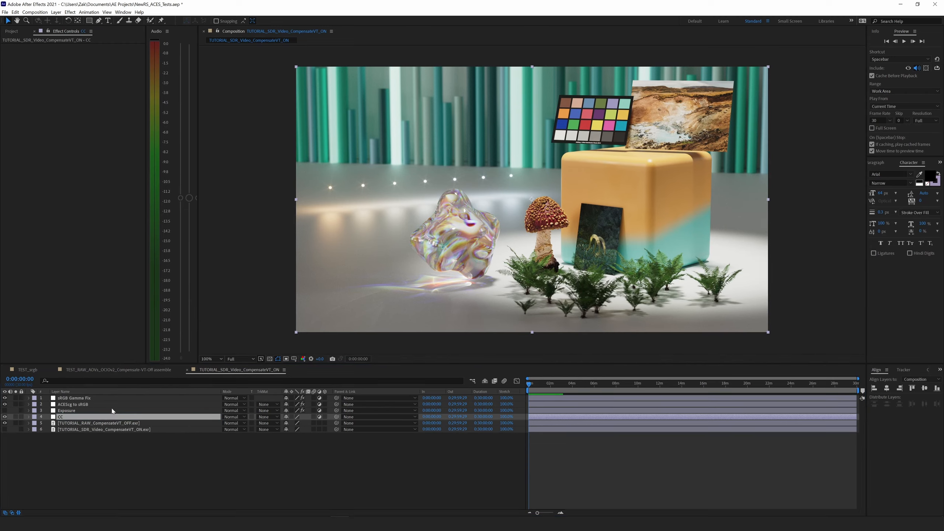
Step: Lower the Highlights in the Basic Correction settings of the CC layer's Lumetri Color effect
{"action": "left_click", "coordinate": [11, 53]}
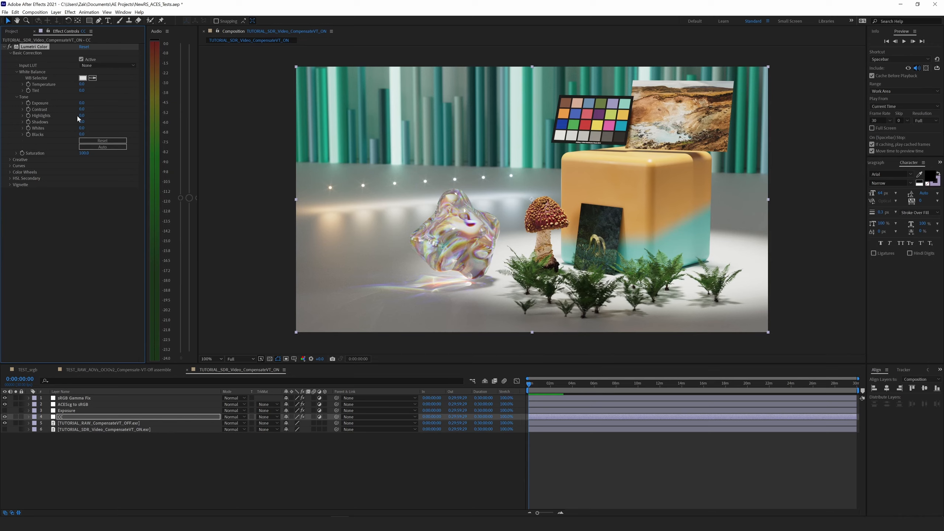
{"action": "left_click", "coordinate": [96, 119]}
{"action": "mouse_move", "coordinate": [82, 115]}
{"action": "left_mouse_down"}
{"action": "mouse_move", "coordinate": [113, 110]}
{"action": "mouse_move", "coordinate": [84, 110]}
{"action": "left_mouse_up"}
{"action": "left_click", "coordinate": [124, 415]}
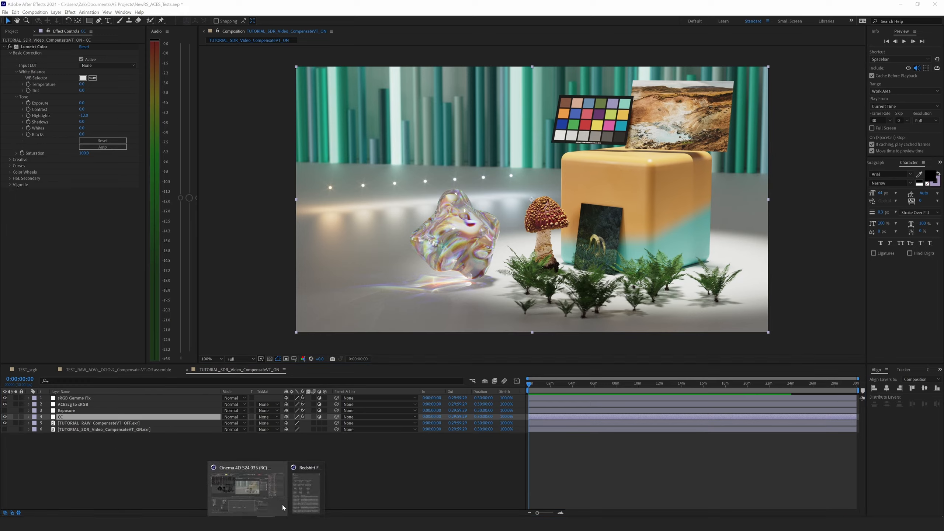
Step: Switch to Cinema 4D, preview the Caustics pass in the Redshift RenderView, and return the display to Beauty
{"action": "left_click", "coordinate": [282, 498]}
{"action": "left_click", "coordinate": [373, 73]}
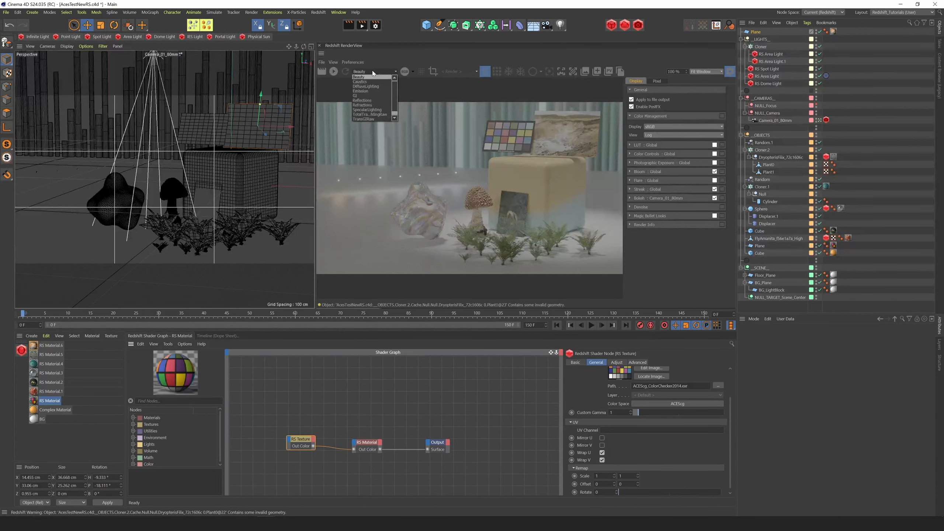
{"action": "left_click", "coordinate": [362, 79]}
{"action": "left_click", "coordinate": [373, 72]}
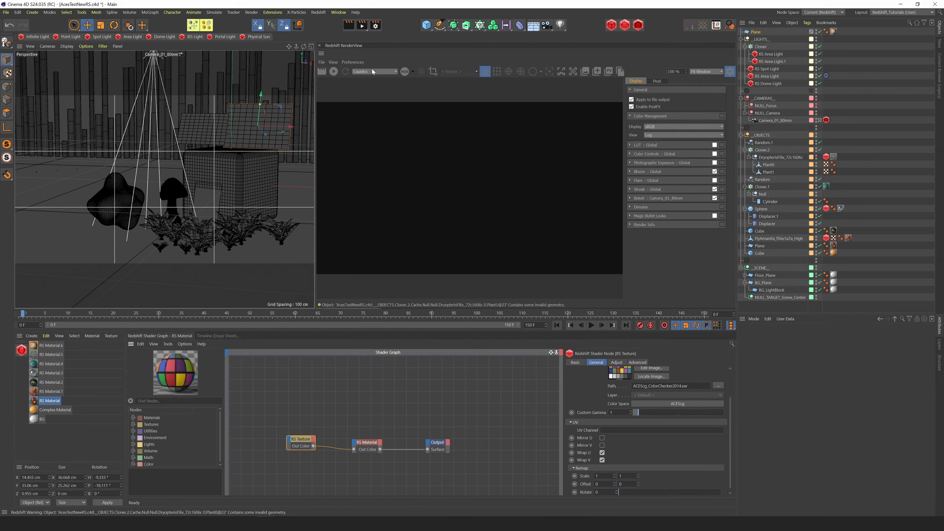
{"action": "left_click", "coordinate": [365, 83]}
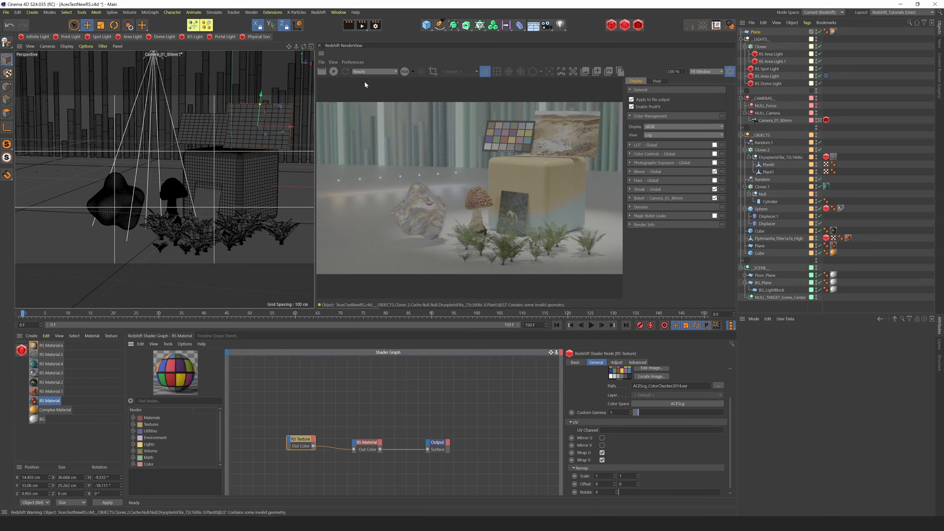
Step: In After Effects, duplicate the ACEScg to sRGB layer and place the duplicate between the CC layer and the raw render
{"action": "key", "text": "alt+Tab"}
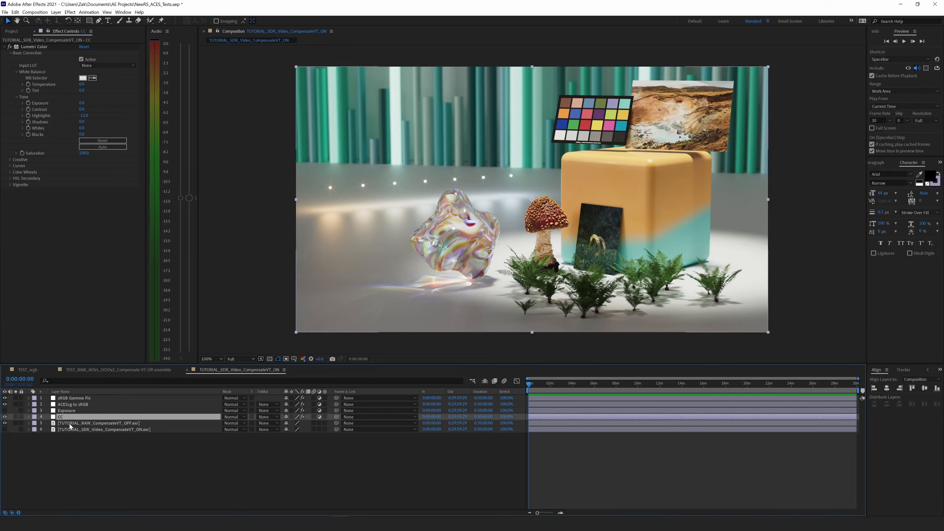
{"action": "left_click", "coordinate": [72, 404]}
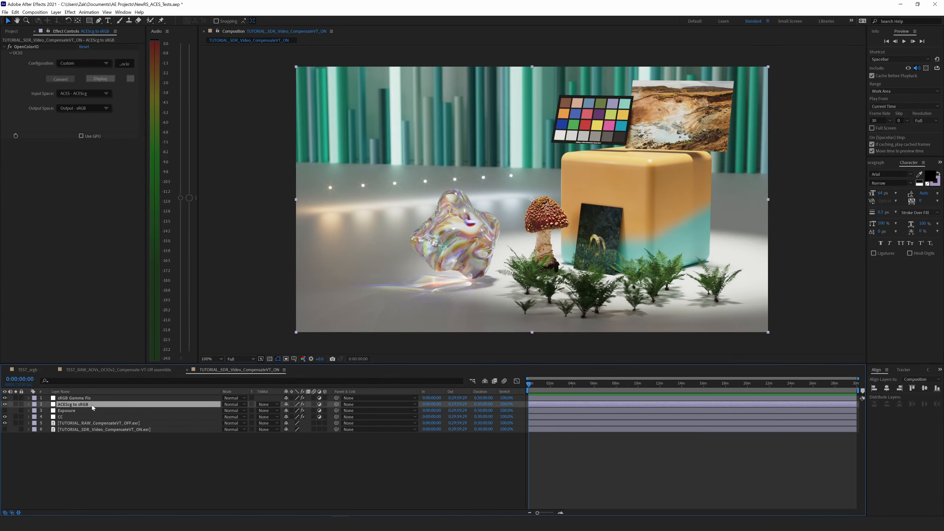
{"action": "key", "text": "ctrl+d"}
{"action": "mouse_move", "coordinate": [92, 406]}
{"action": "left_mouse_down"}
{"action": "mouse_move", "coordinate": [84, 424]}
{"action": "mouse_move", "coordinate": [98, 423]}
{"action": "left_mouse_up"}
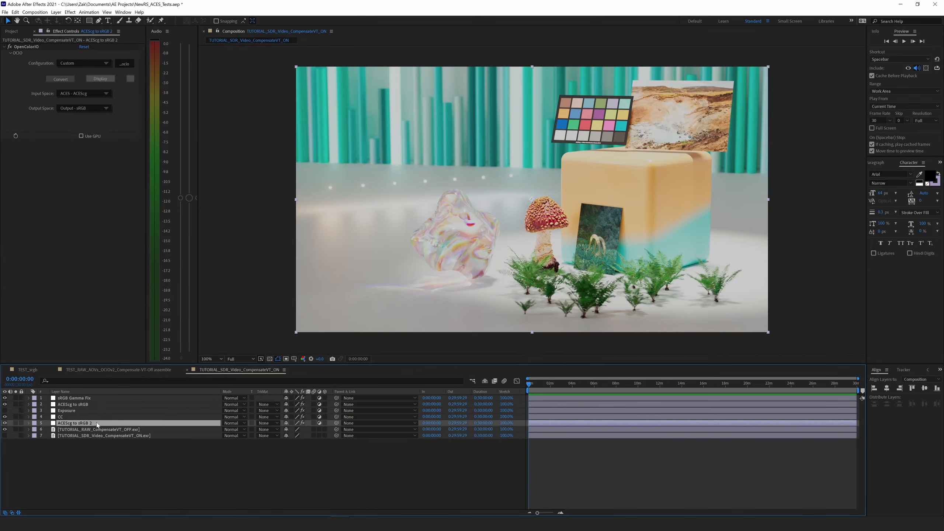
Step: Hide the adjustment layers above the raw render, including sRGB Gamma Fix, ACEScg to sRGB and its duplicate
{"action": "left_click", "coordinate": [4, 398]}
{"action": "left_click", "coordinate": [5, 404]}
{"action": "left_click", "coordinate": [4, 423]}
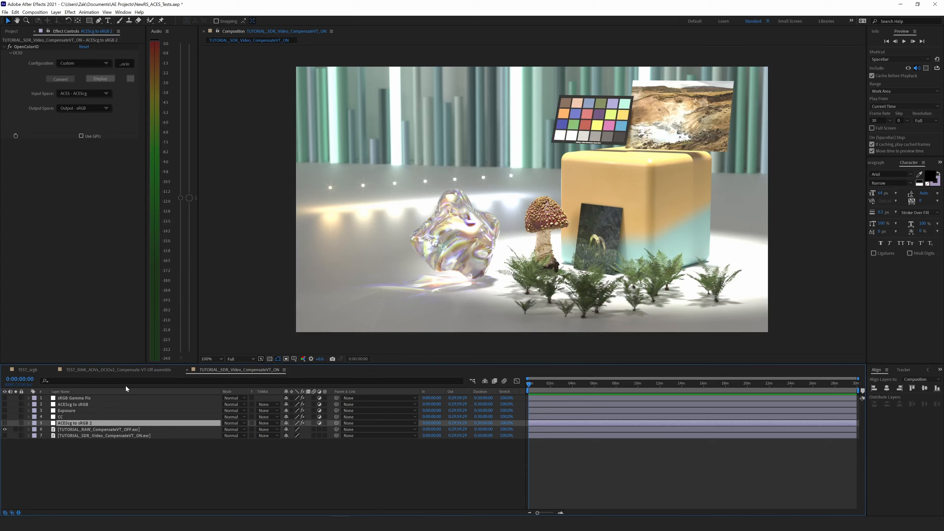
Step: Rename the duplicated conversion layer ACEScg to ACEScct and set its OpenColorIO output space to ACES - ACEScct
{"action": "key", "text": "Return"}
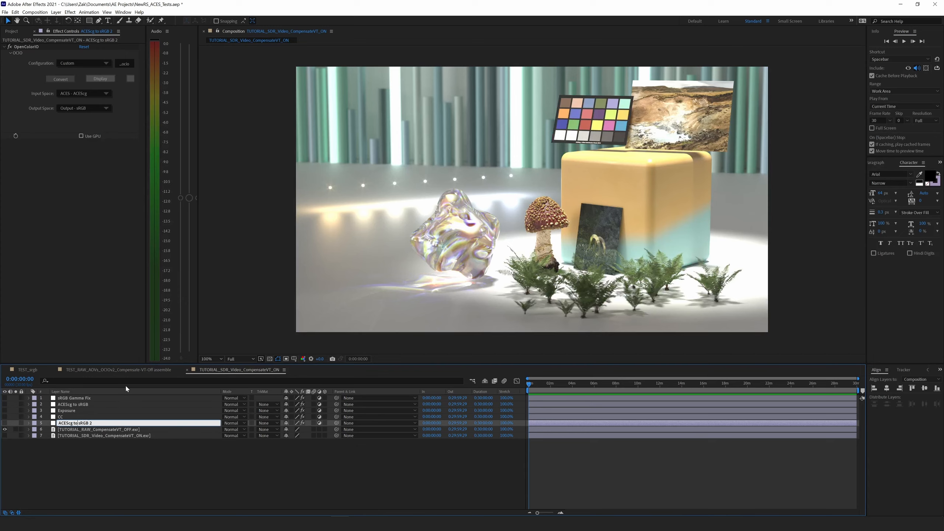
{"action": "key", "text": "Delete"}
{"action": "key", "text": "Delete"}
{"action": "key", "text": "Delete"}
{"action": "type", "text": "ACES"}
{"action": "key", "text": "Return"}
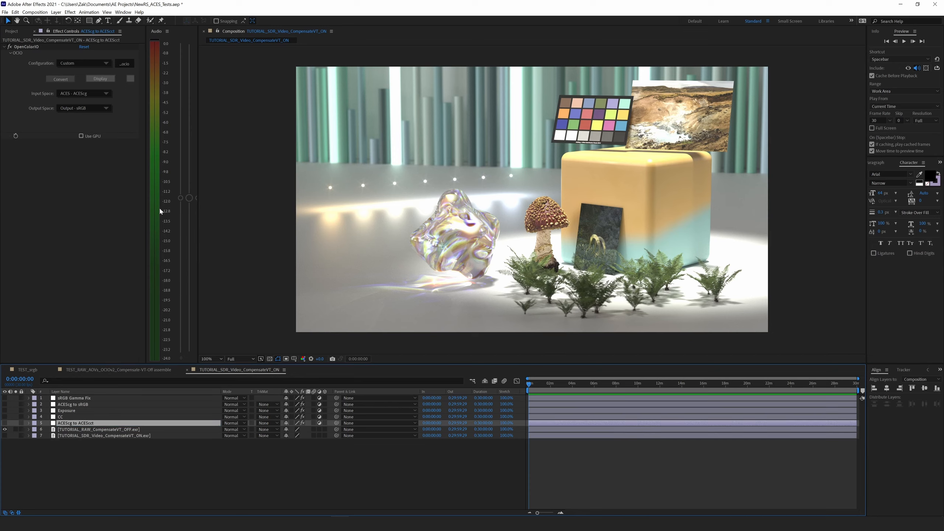
{"action": "left_click", "coordinate": [106, 108]}
{"action": "mouse_move", "coordinate": [123, 125]}
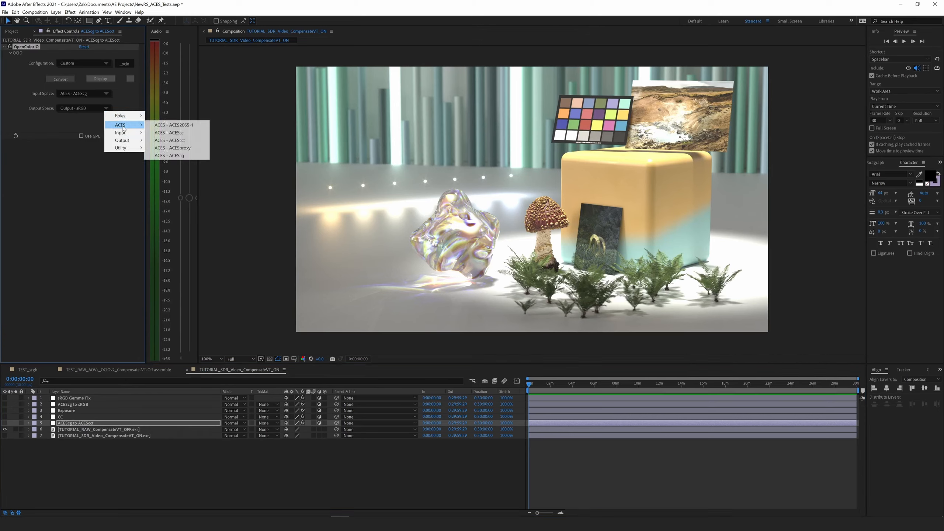
{"action": "left_click", "coordinate": [160, 140]}
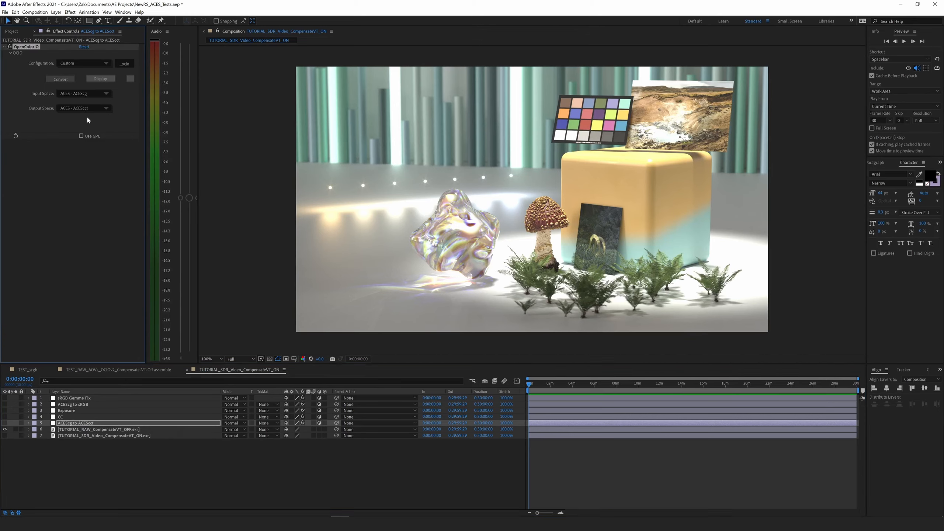
Step: Rename the original ACEScg to sRGB layer ACEScct to sRGB and set its OpenColorIO input space to ACES - ACEScct
{"action": "left_click", "coordinate": [76, 405]}
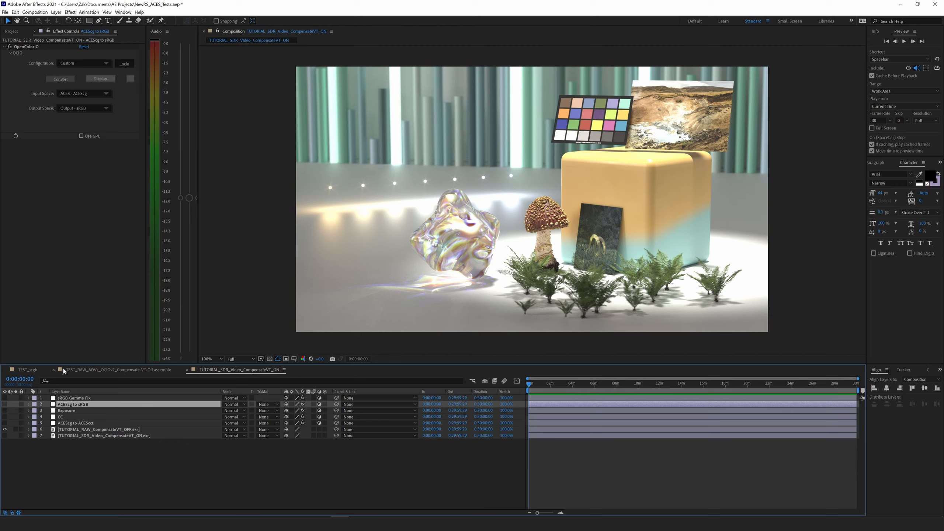
{"action": "key", "text": "Return"}
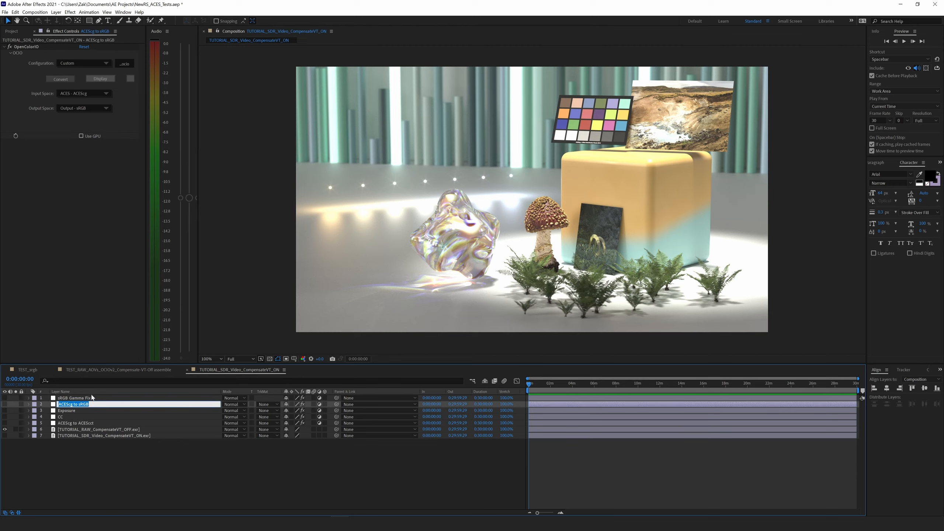
{"action": "left_click_drag", "start_coordinate": [69, 404], "coordinate": [73, 405]}
{"action": "type", "text": "cct"}
{"action": "left_click", "coordinate": [106, 93]}
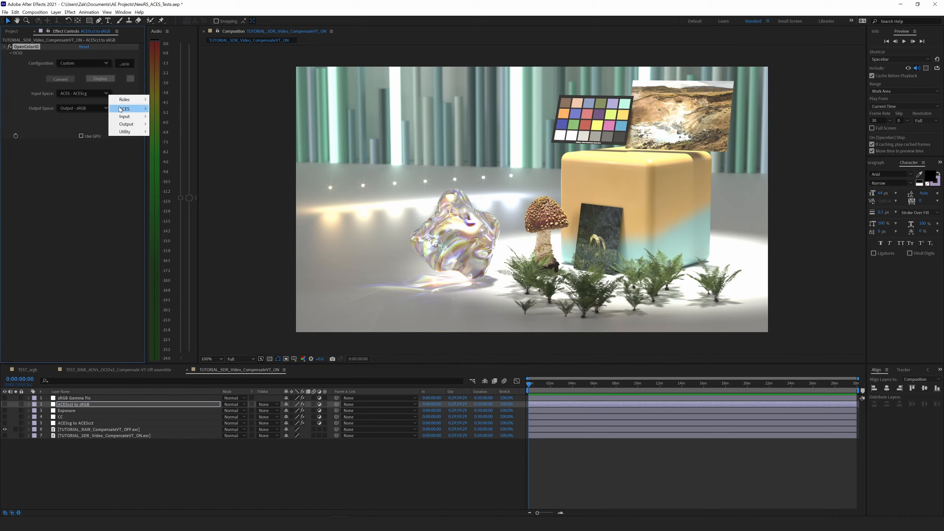
{"action": "mouse_move", "coordinate": [120, 109]}
{"action": "left_click", "coordinate": [178, 125]}
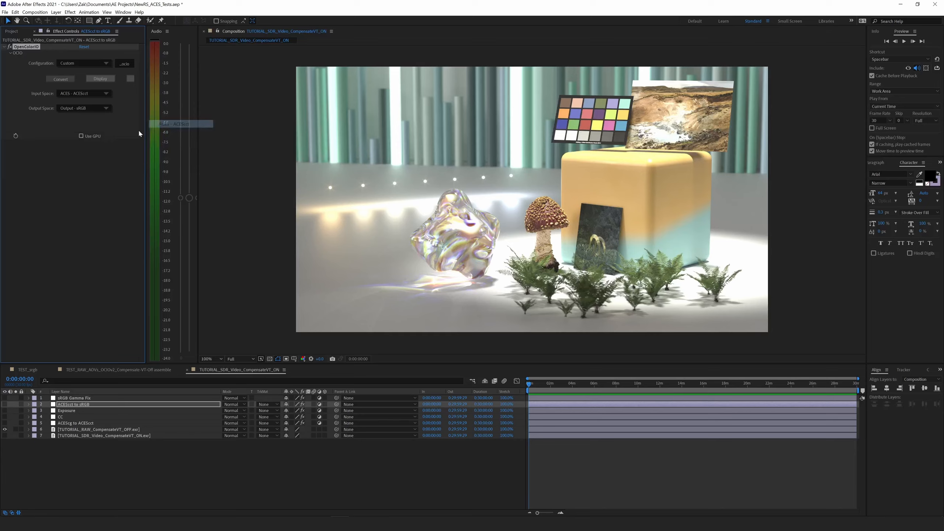
{"action": "left_click", "coordinate": [99, 189]}
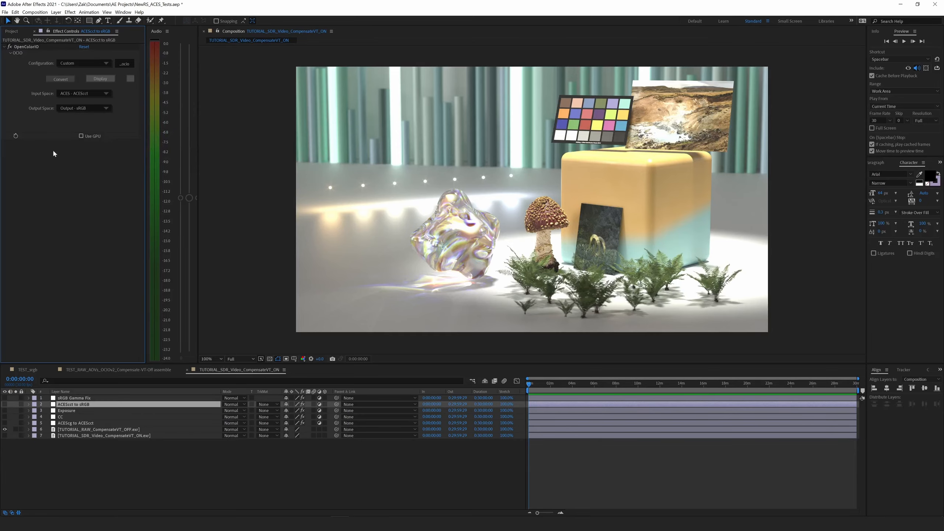
Step: Make the ACEScg to ACEScct, ACEScct to sRGB and sRGB Gamma Fix layers visible above the raw render
{"action": "left_click", "coordinate": [4, 424]}
{"action": "left_click", "coordinate": [5, 404]}
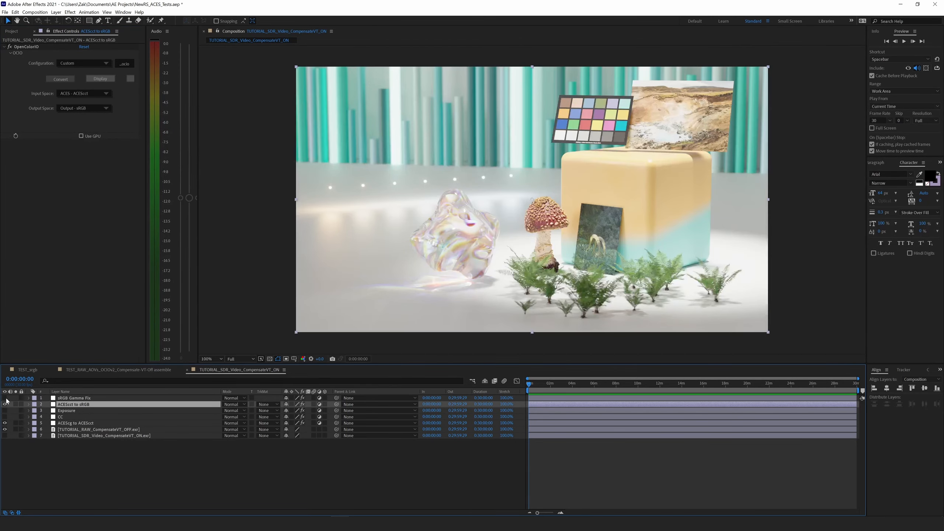
{"action": "left_click", "coordinate": [4, 398]}
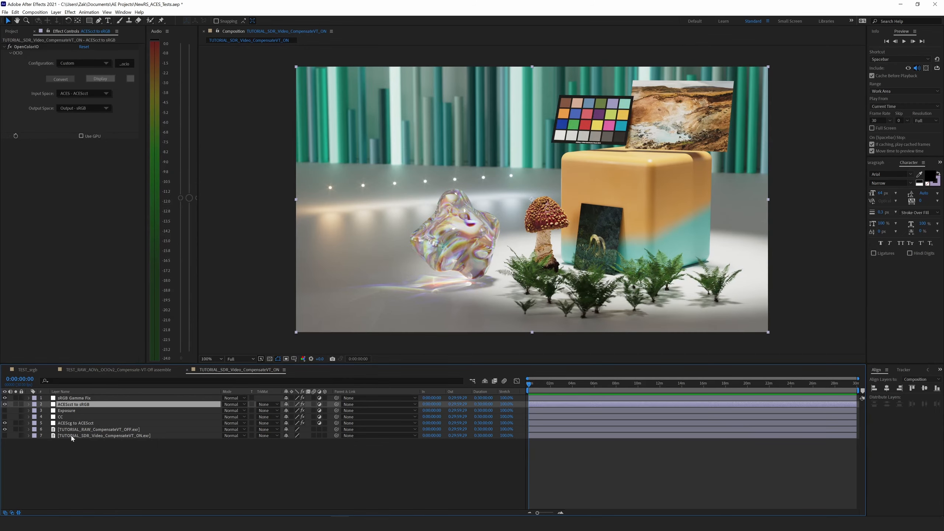
Step: Place the TUTORIAL_SDR_Video_CompensateVT_ON render at the top of the layer stack and toggle its visibility to compare it with the composite
{"action": "left_click_drag", "start_coordinate": [72, 436], "coordinate": [74, 400]}
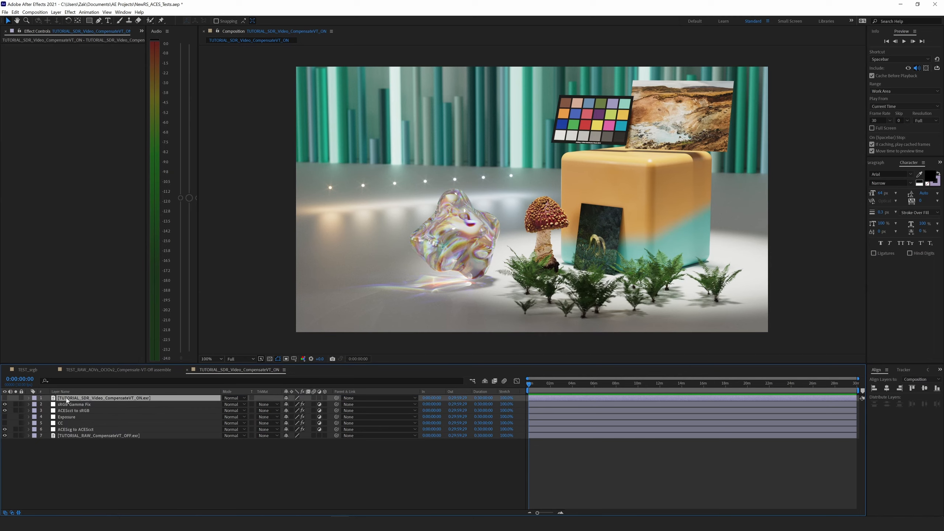
{"action": "left_click", "coordinate": [4, 398]}
{"action": "left_click", "coordinate": [4, 399]}
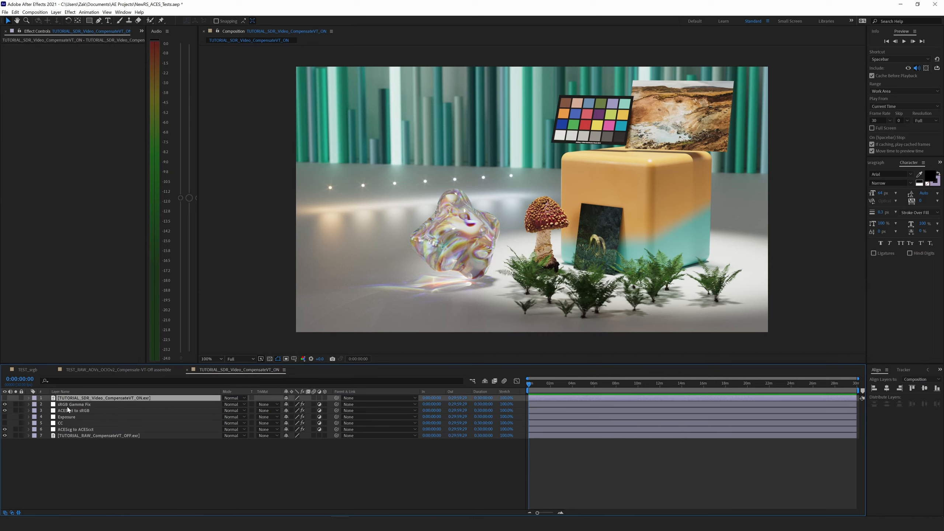
Step: Hide the sRGB Gamma Fix and ACEScct to sRGB layers to examine the raw render in ACEScct alone
{"action": "left_click", "coordinate": [69, 430]}
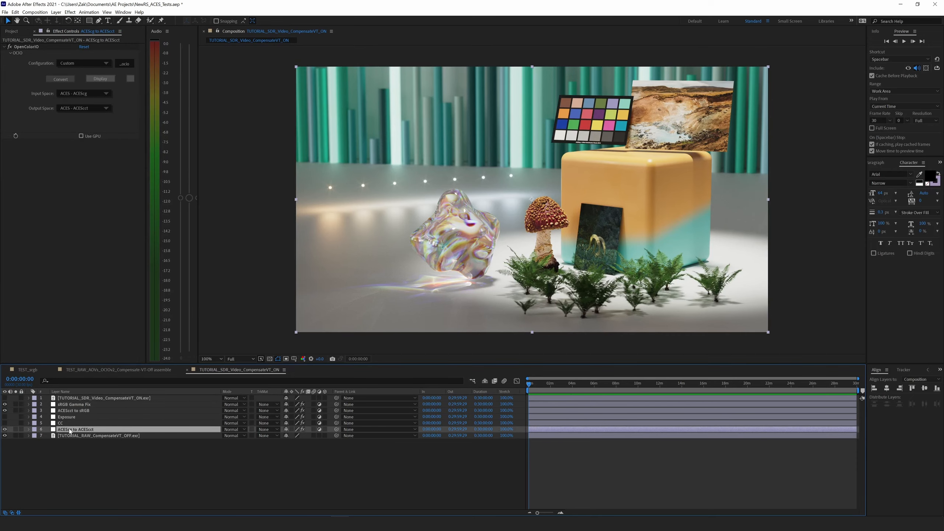
{"action": "left_click", "coordinate": [5, 404]}
{"action": "left_click", "coordinate": [4, 410]}
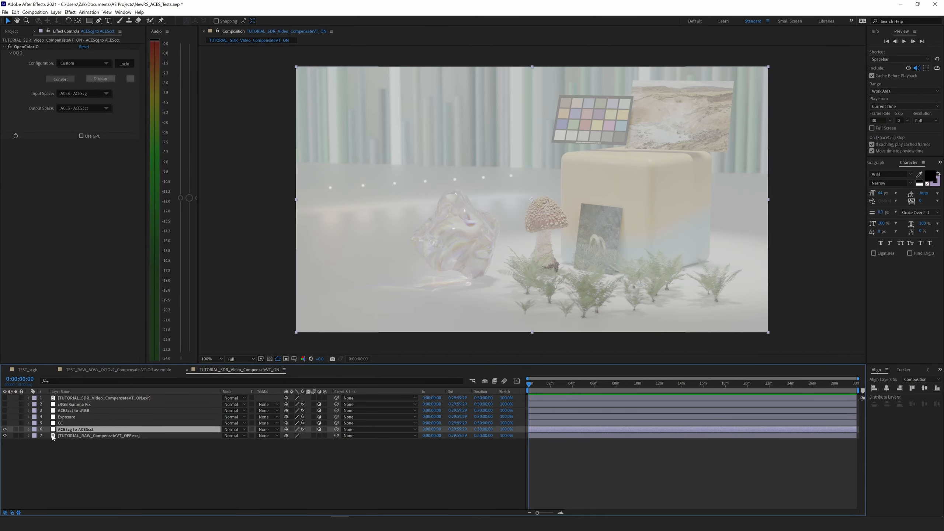
Step: Make the CC, ACEScct to sRGB and sRGB Gamma Fix layers visible and lower the Highlights in the CC layer's Lumetri Color effect
{"action": "left_click", "coordinate": [75, 423]}
{"action": "left_click", "coordinate": [5, 424]}
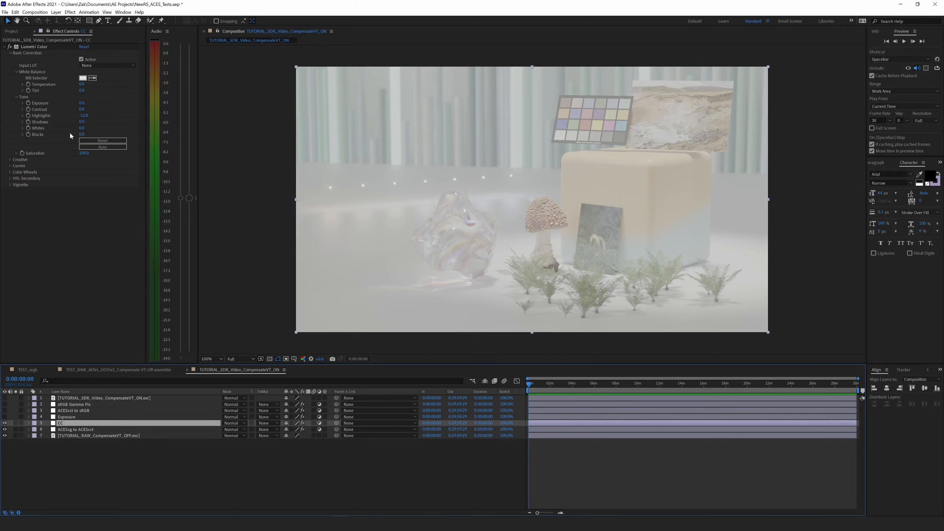
{"action": "left_click", "coordinate": [5, 410]}
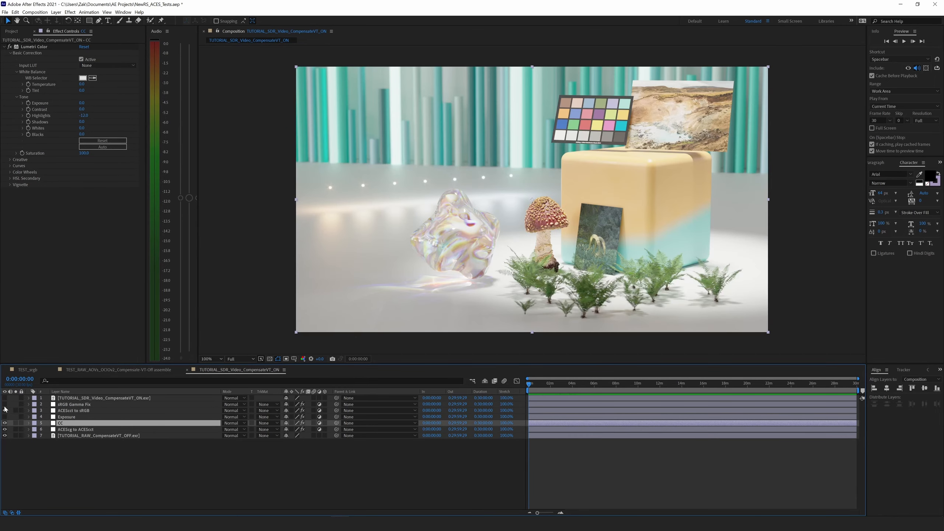
{"action": "left_click", "coordinate": [5, 404]}
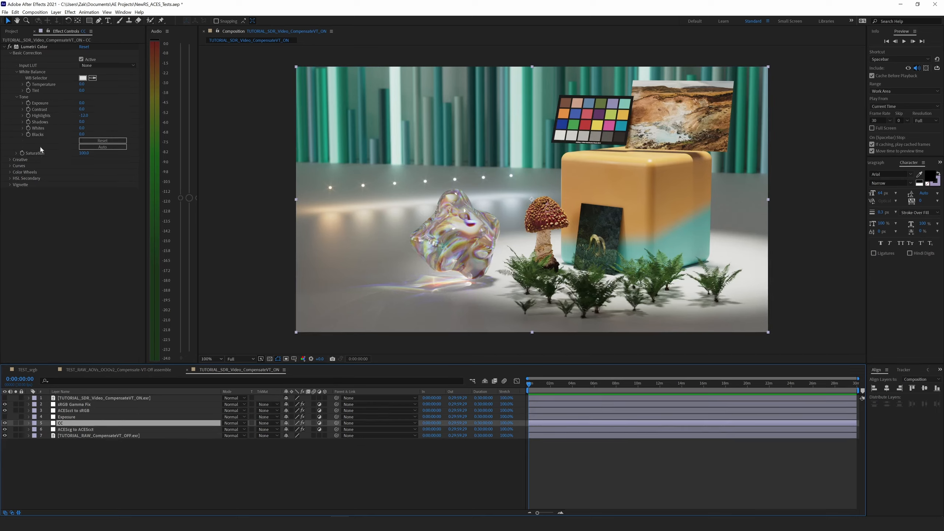
{"action": "left_click_drag", "start_coordinate": [82, 116], "coordinate": [48, 116]}
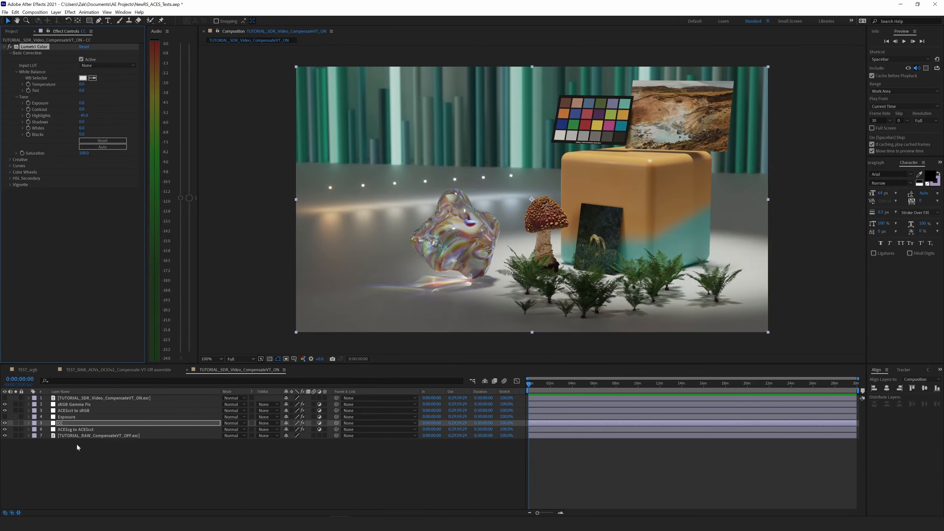
Step: Switch to Cinema 4D, set the Redshift RenderView's View transform to ACES 1.0 SDR-video, and hide its display settings
{"action": "left_click", "coordinate": [265, 524]}
{"action": "left_click", "coordinate": [262, 472]}
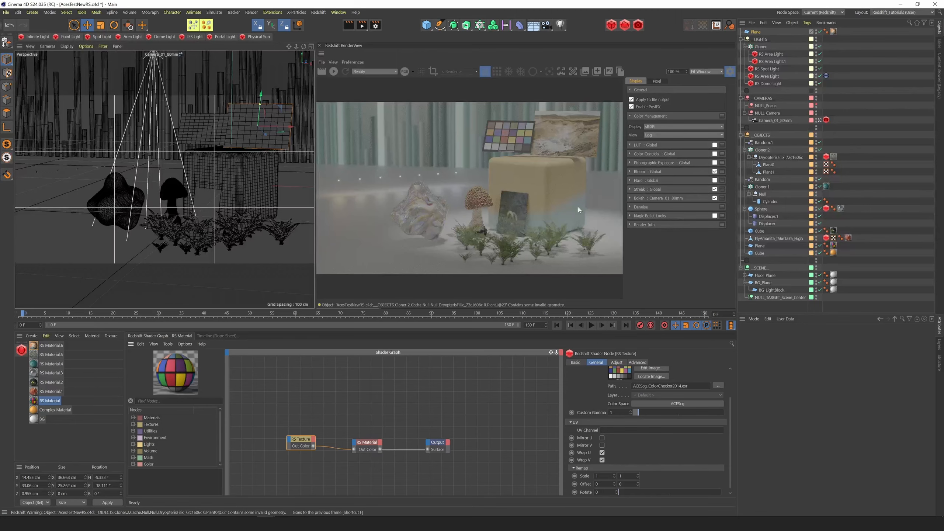
{"action": "left_click", "coordinate": [665, 135]}
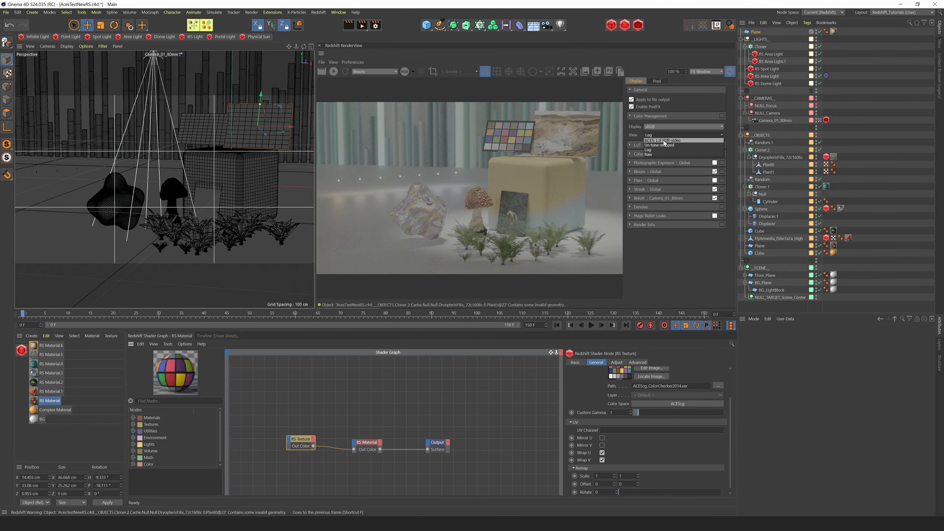
{"action": "left_click", "coordinate": [666, 144]}
{"action": "left_click", "coordinate": [730, 71]}
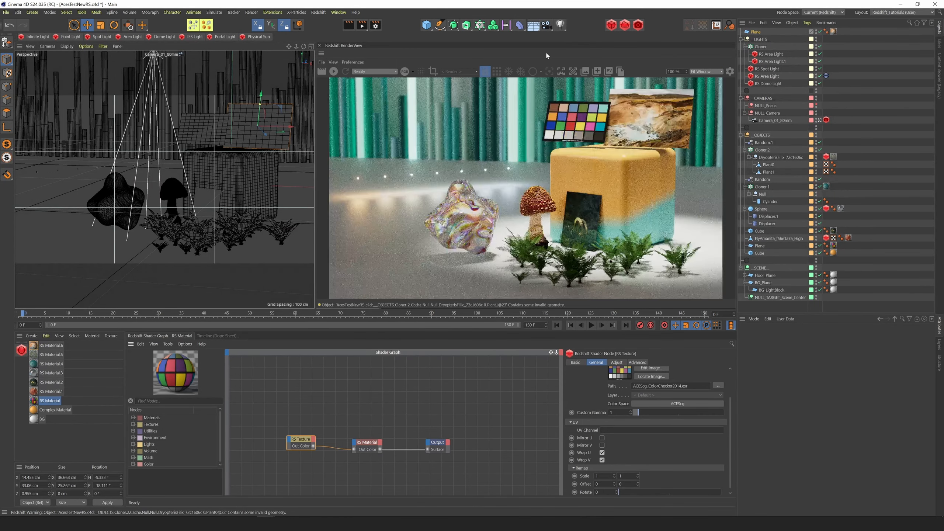
Step: In Redshift's render settings, set the Rendering Color Space to scene-linear Rec.709-sRGB and the View to Un-tone-mapped
{"action": "left_click", "coordinate": [375, 25]}
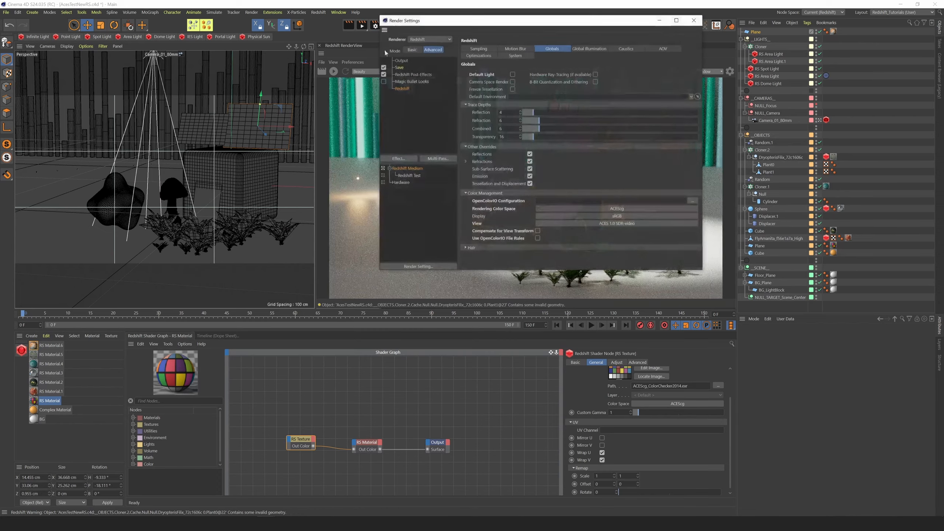
{"action": "left_click_drag", "start_coordinate": [515, 25], "coordinate": [389, 129]}
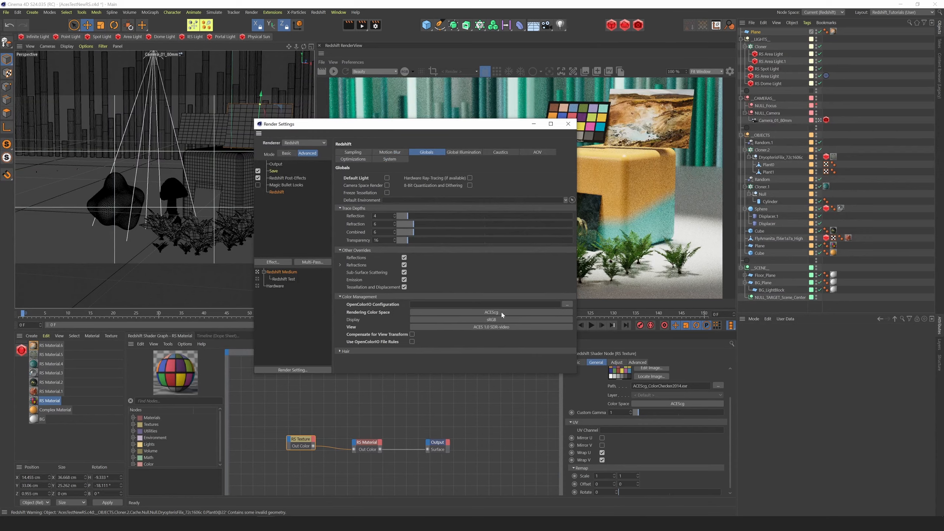
{"action": "left_click", "coordinate": [471, 315]}
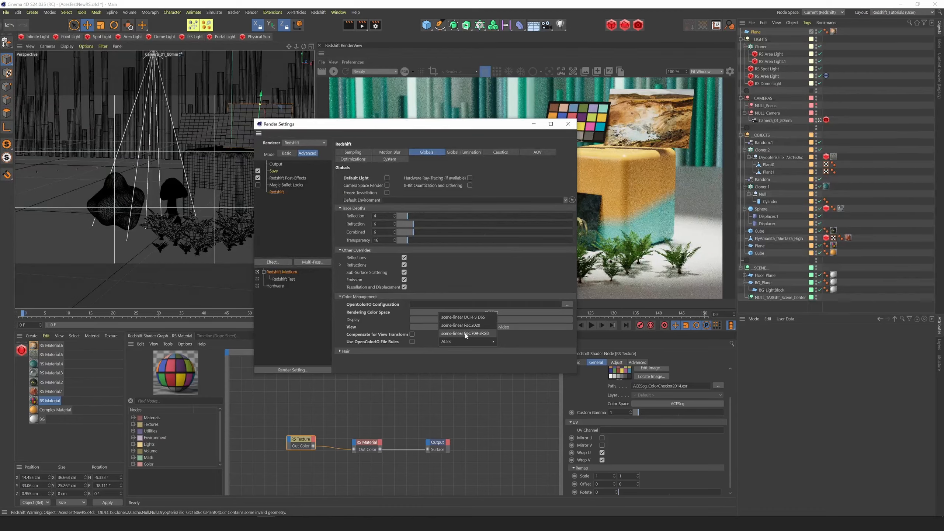
{"action": "left_click", "coordinate": [467, 333]}
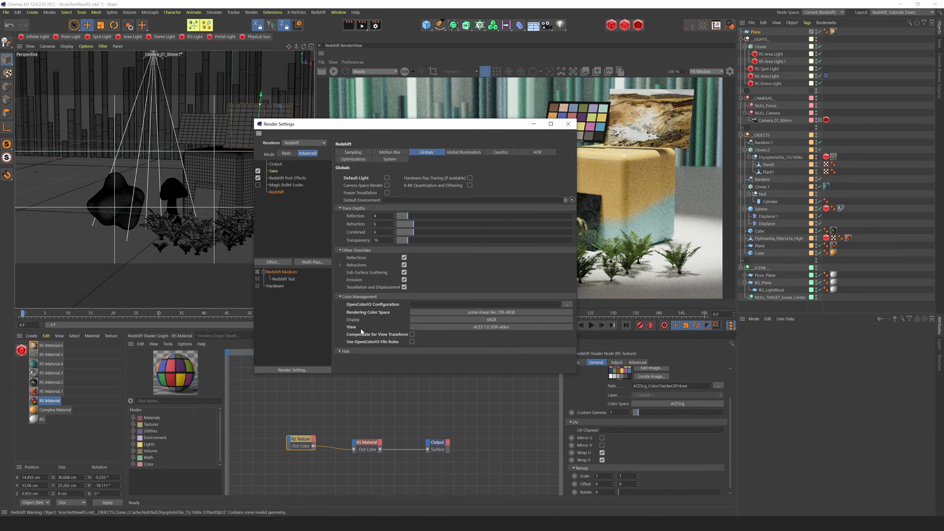
{"action": "left_click", "coordinate": [462, 327]}
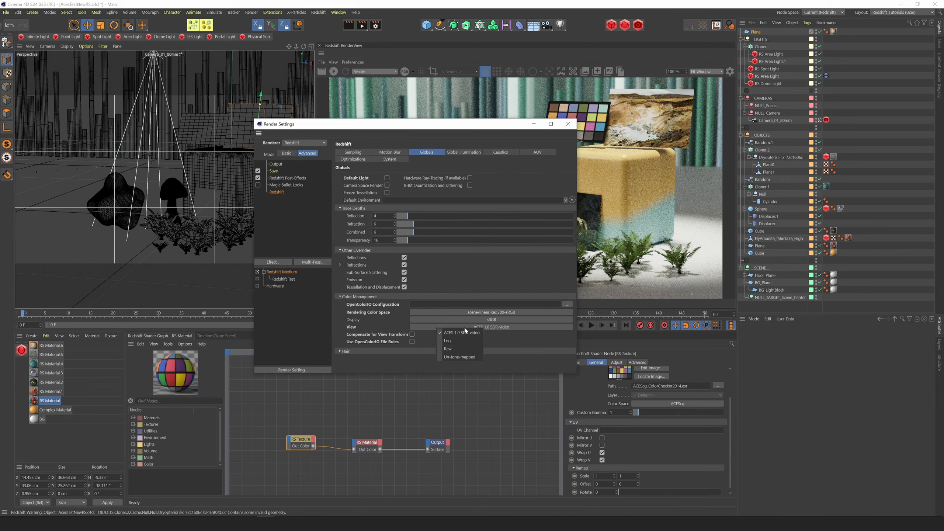
{"action": "left_click", "coordinate": [459, 357]}
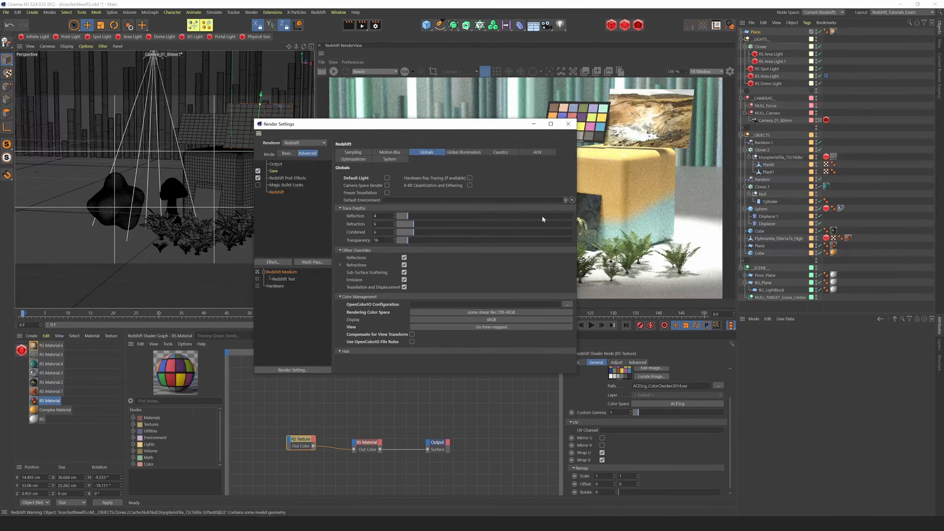
Step: Move the Render Settings window aside to examine the un-tone-mapped image in the RenderView against the After Effects composite
{"action": "left_click_drag", "start_coordinate": [409, 124], "coordinate": [198, 139]}
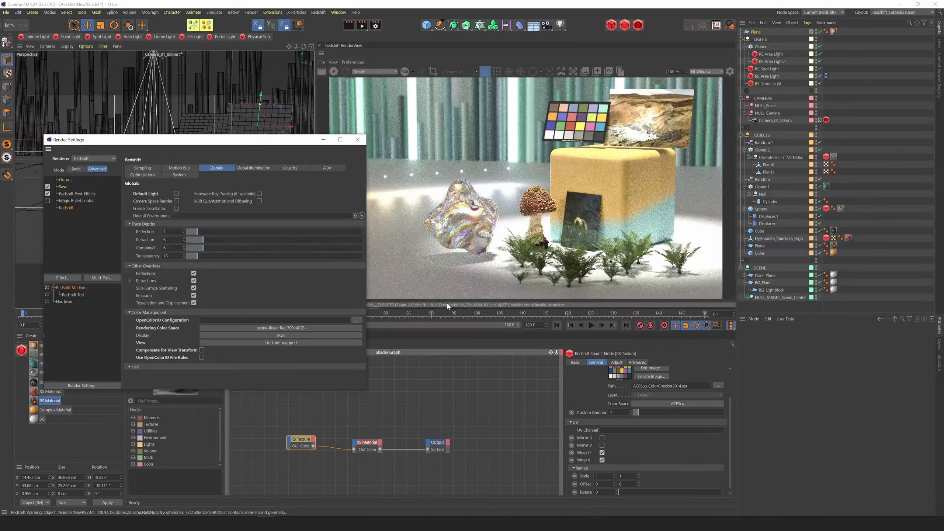
{"action": "left_click_drag", "start_coordinate": [258, 136], "coordinate": [313, 160]}
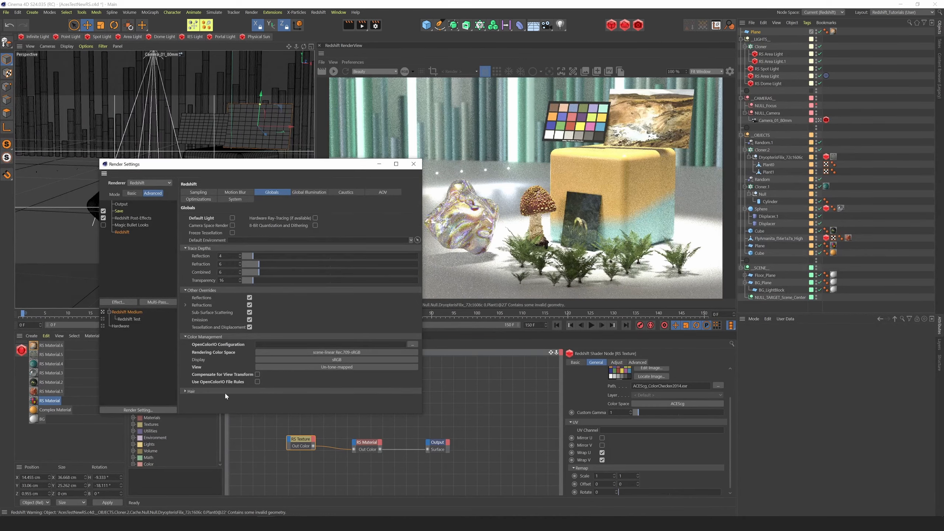
{"action": "left_click_drag", "start_coordinate": [223, 164], "coordinate": [272, 146]}
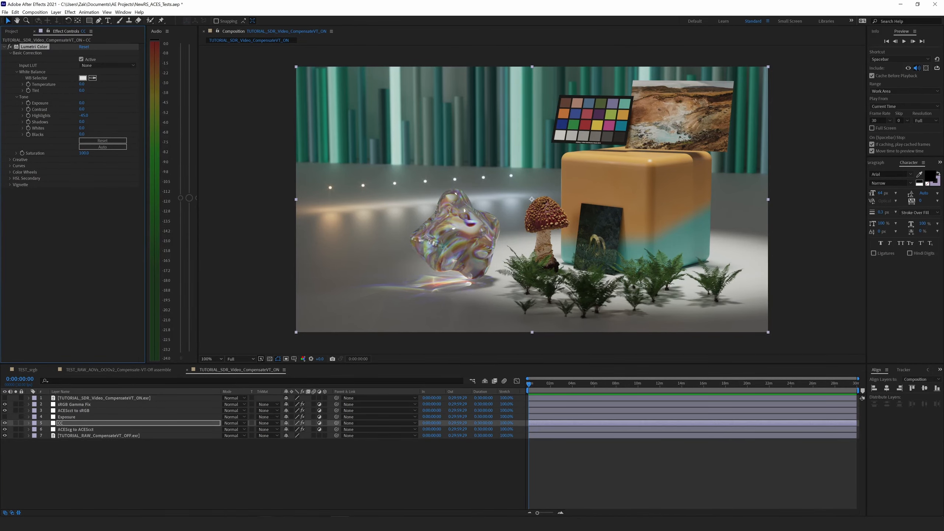
{"action": "left_click", "coordinate": [229, 476]}
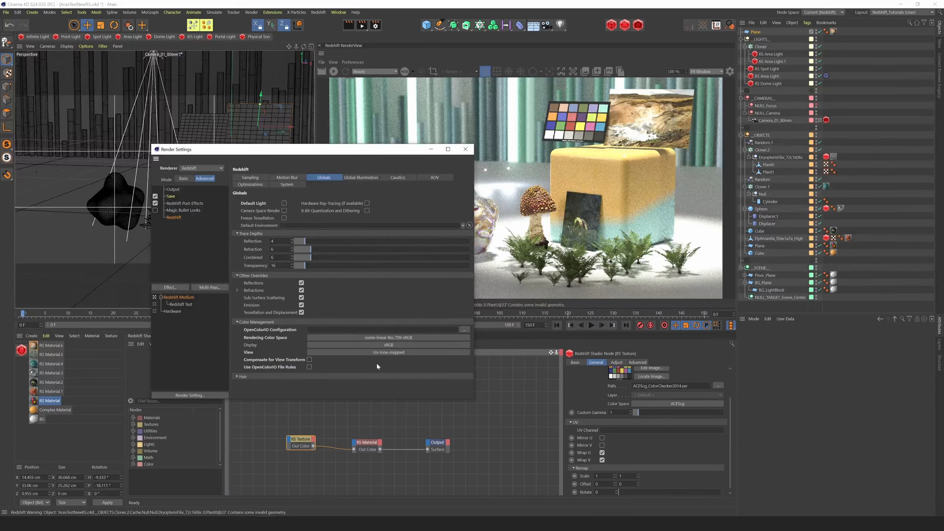
Step: Set Redshift's Rendering Color Space to ACEScg with the un-tone-mapped view kept
{"action": "left_click", "coordinate": [394, 353]}
{"action": "left_click", "coordinate": [414, 341]}
{"action": "left_click", "coordinate": [413, 340]}
{"action": "mouse_move", "coordinate": [396, 368]}
{"action": "left_click", "coordinate": [448, 375]}
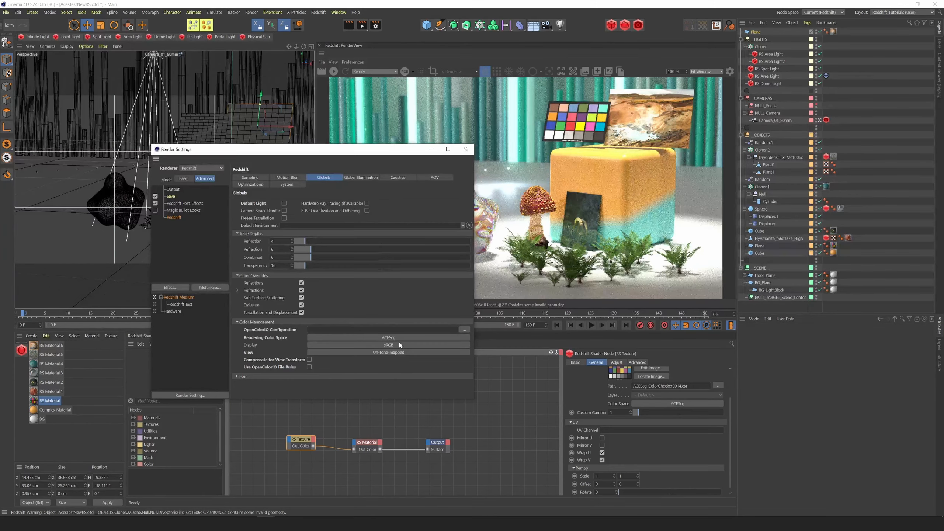
Step: Set the Rendering Color Space back to scene-linear Rec.709-sRGB and close the render settings
{"action": "left_click", "coordinate": [397, 338]}
{"action": "left_click", "coordinate": [397, 358]}
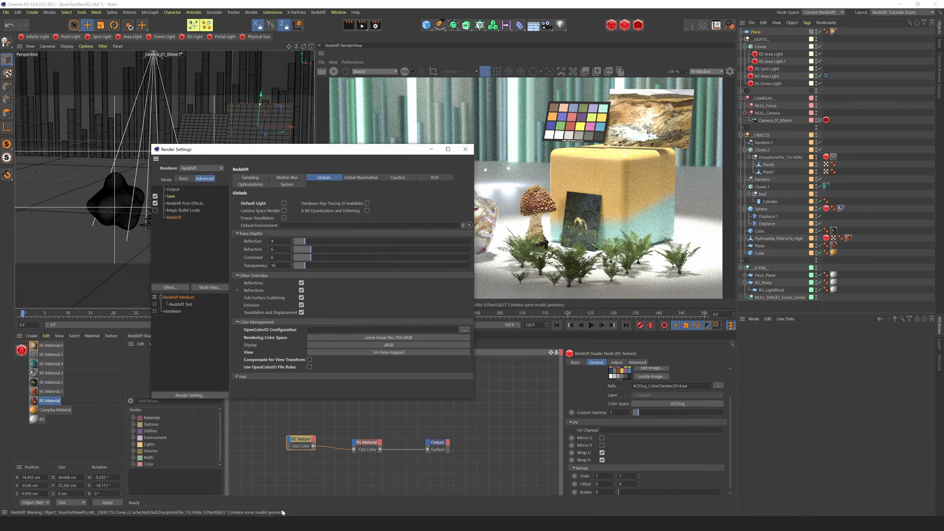
{"action": "left_click", "coordinate": [465, 148]}
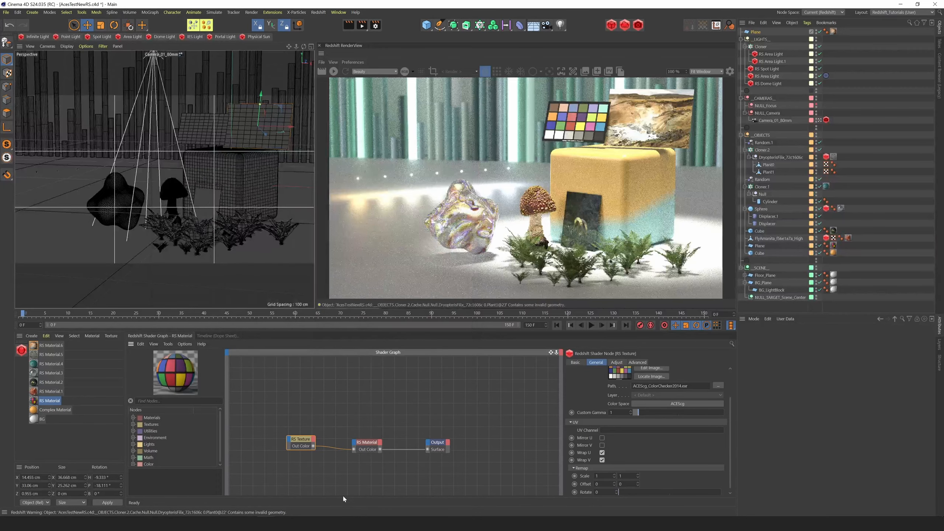
{"action": "mouse_move", "coordinate": [340, 524]}
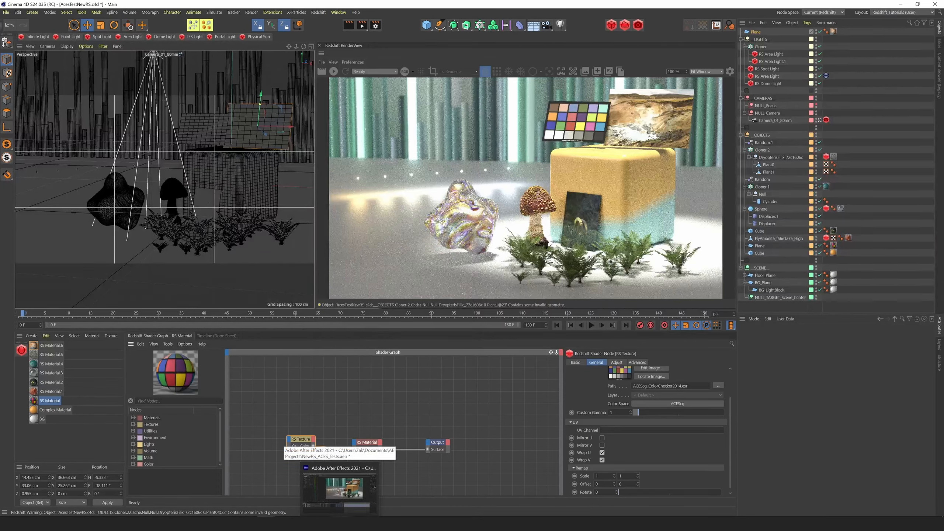